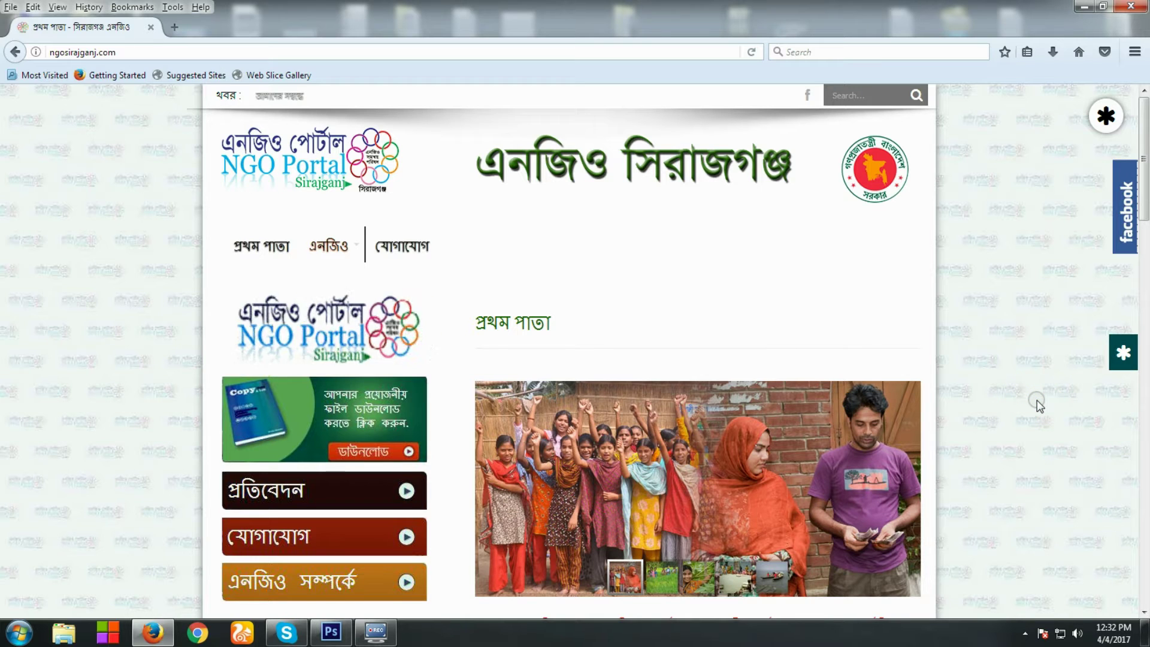
Go down the NGO Portal front page to the User Login widget and follow its Log in link
scroll(1038, 405, down, 2)
scroll(1037, 405, down, 2)
scroll(1037, 405, up, 3)
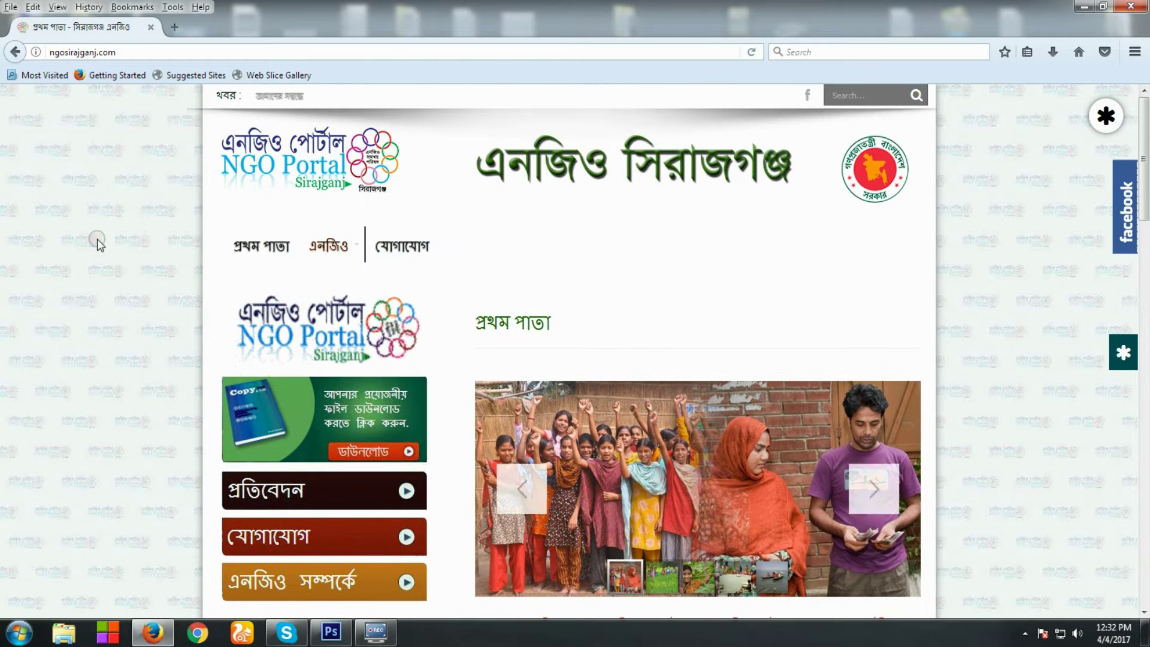
click(135, 53)
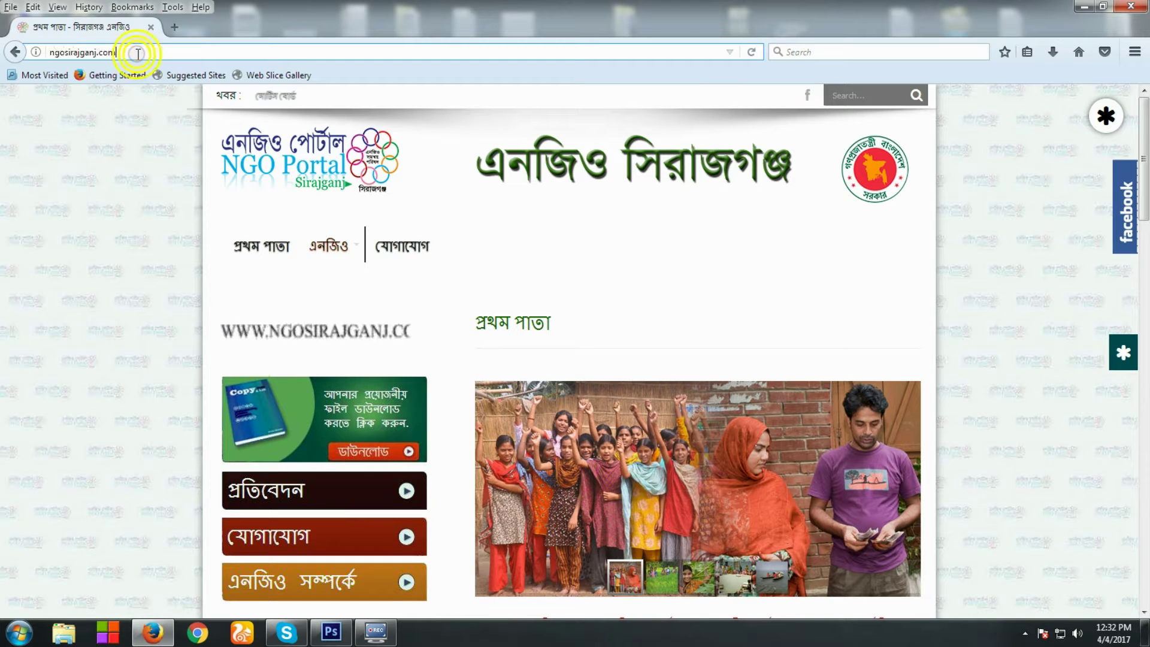
click(90, 202)
scroll(753, 428, down, 5)
scroll(753, 428, up, 5)
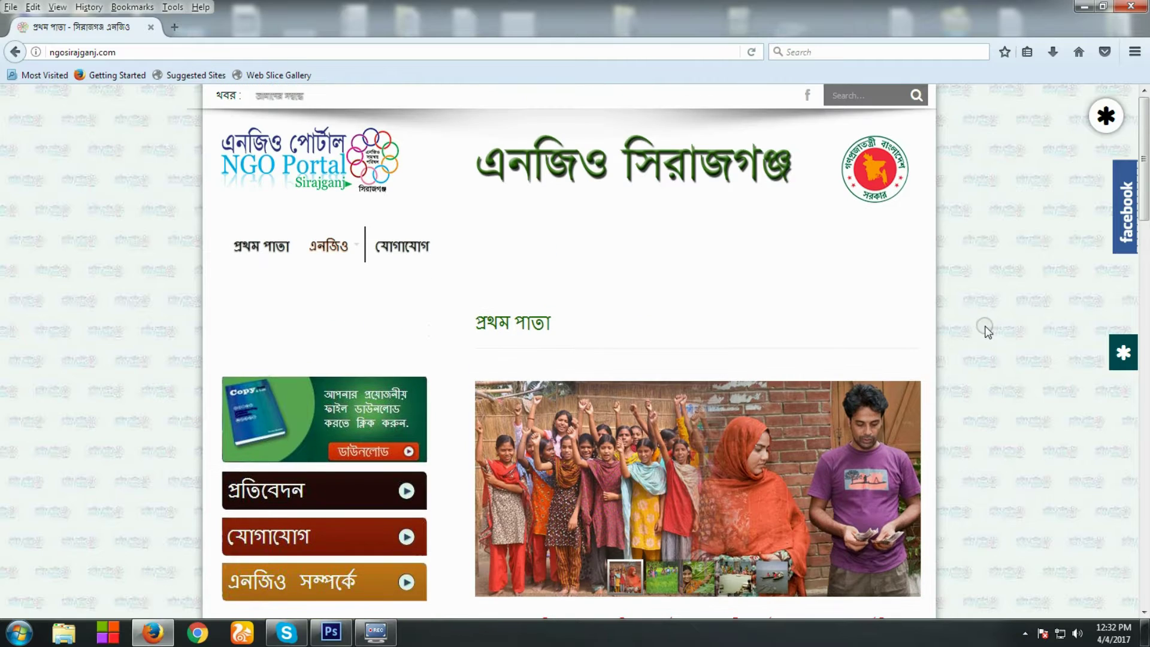
click(1106, 115)
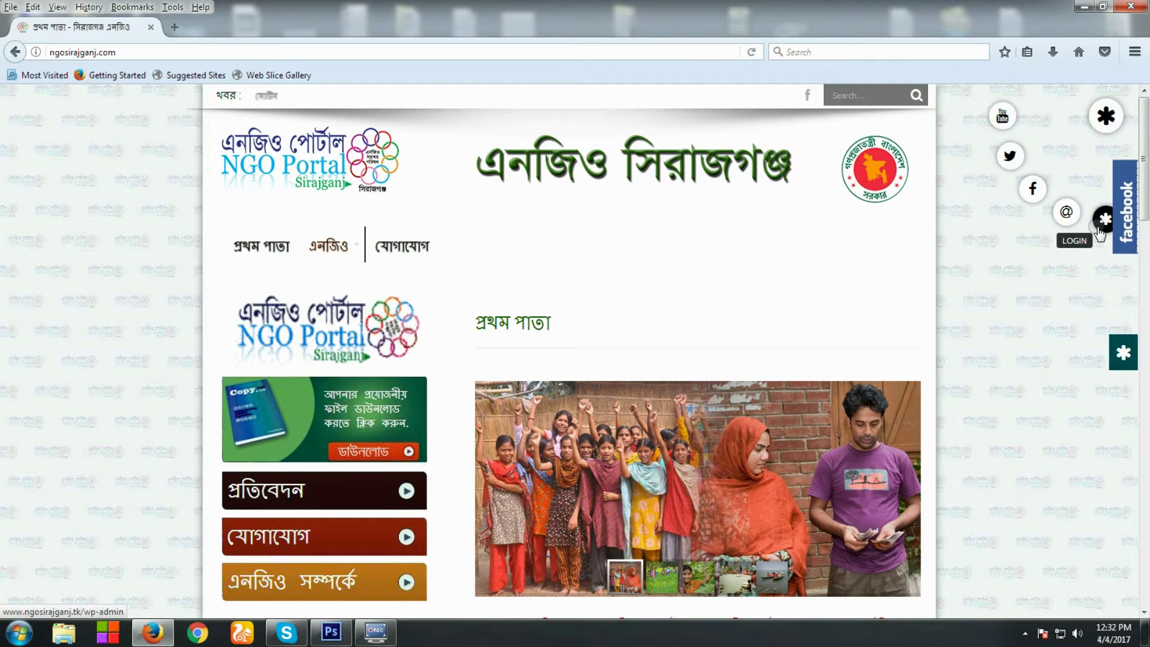
click(1101, 122)
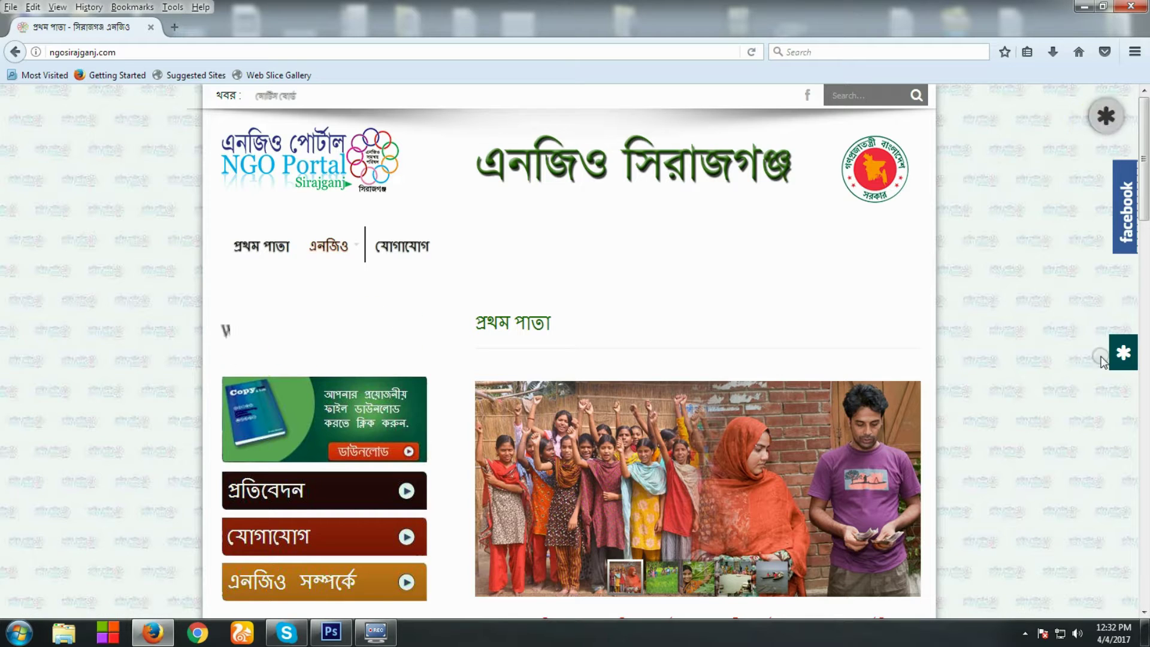
mouse_move(1122, 364)
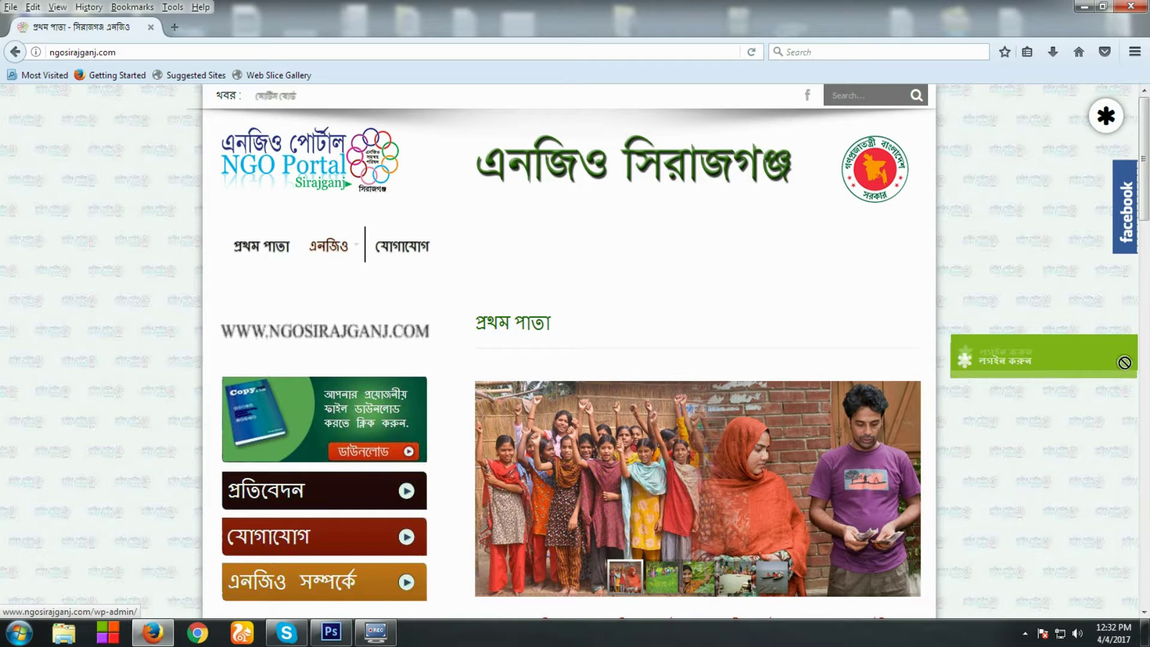
scroll(114, 595, down, 10)
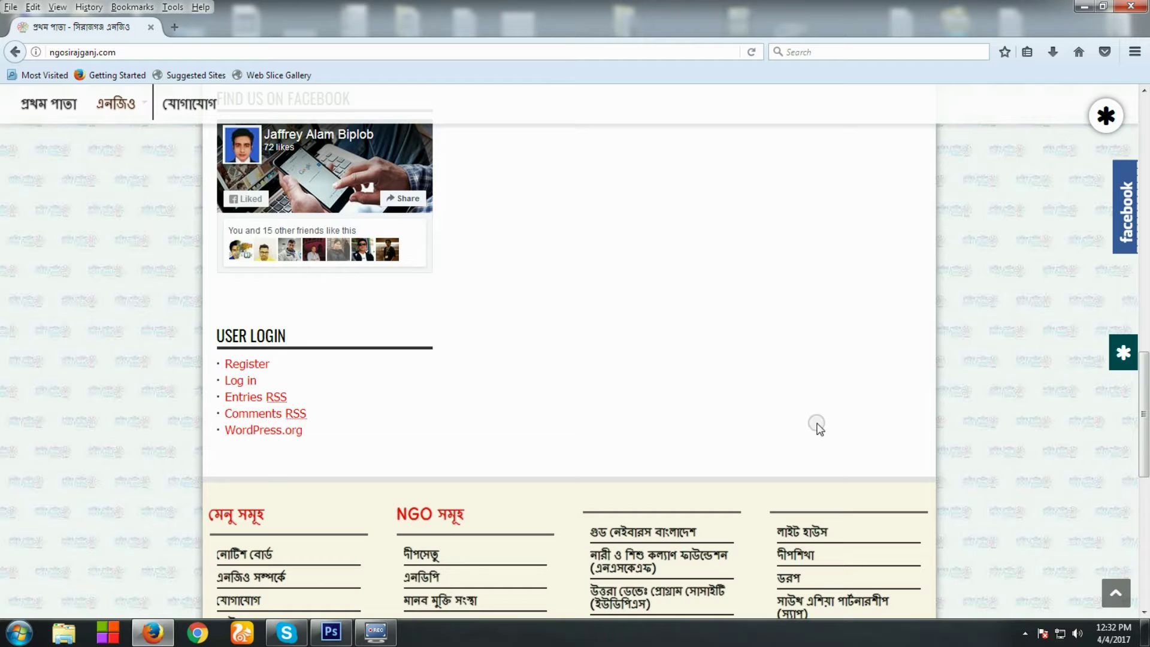
click(239, 387)
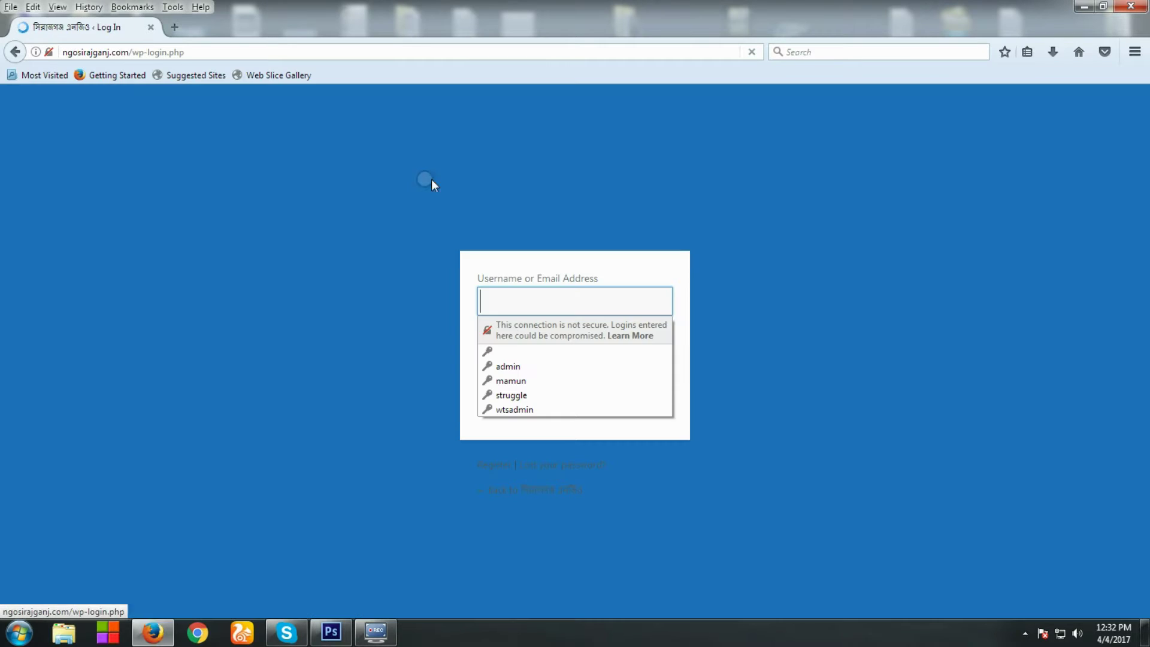
Sign in with the saved 'admin' login, with Remember Me ticked, to reach the Dashboard
click(480, 300)
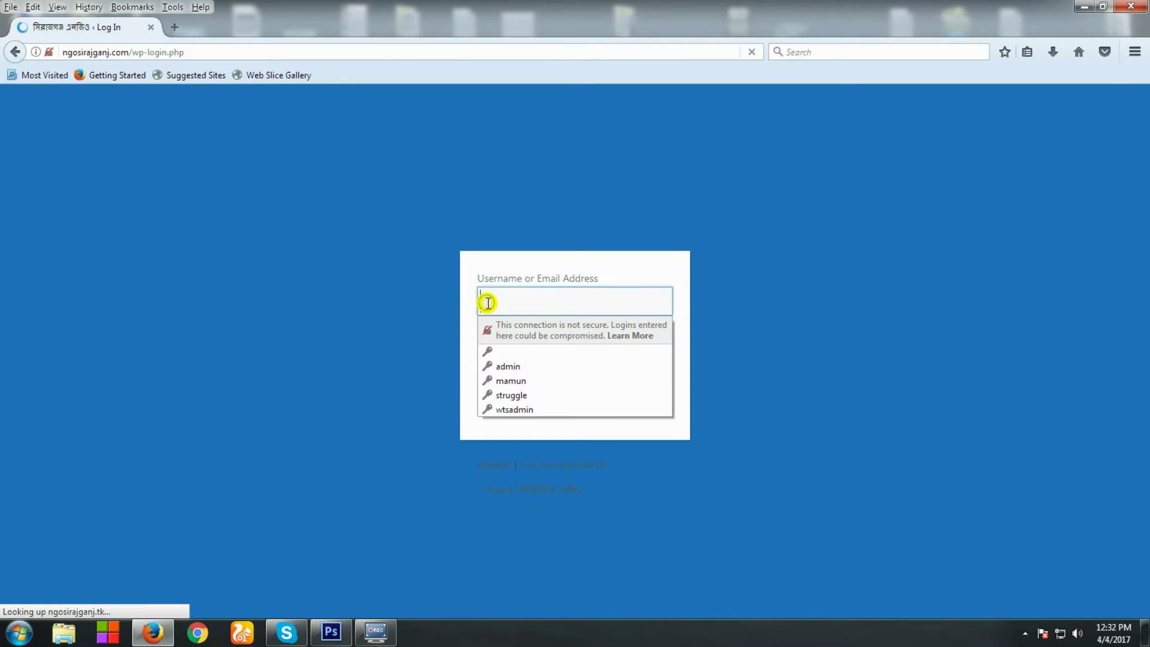
click(506, 367)
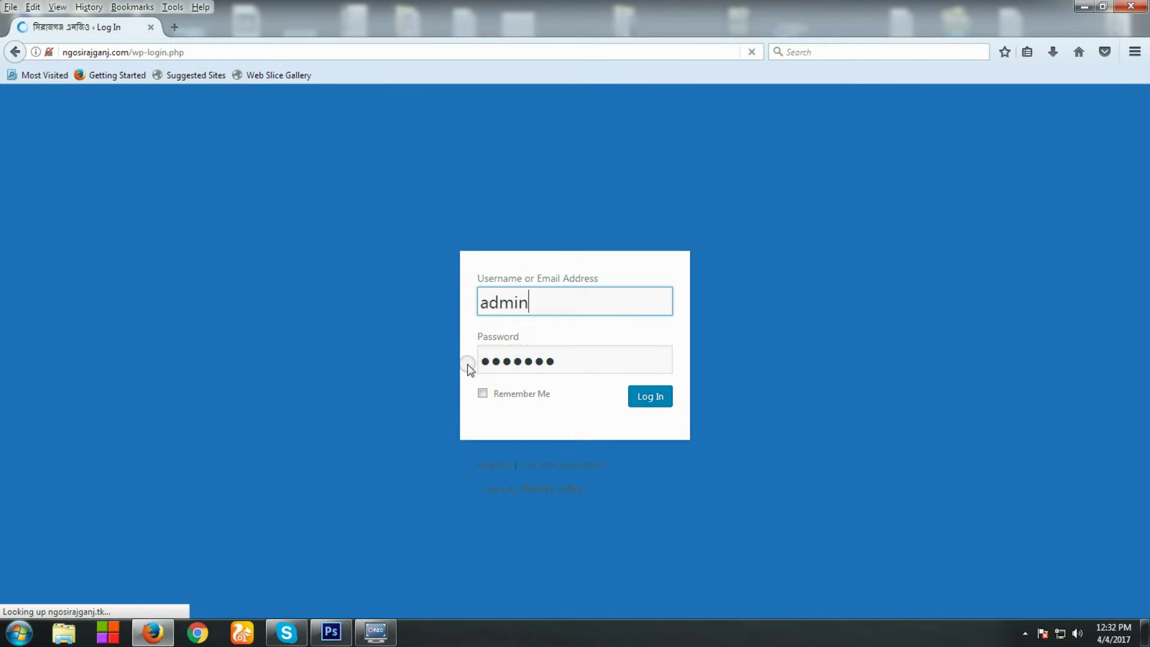
double_click(552, 357)
click(390, 367)
double_click(537, 303)
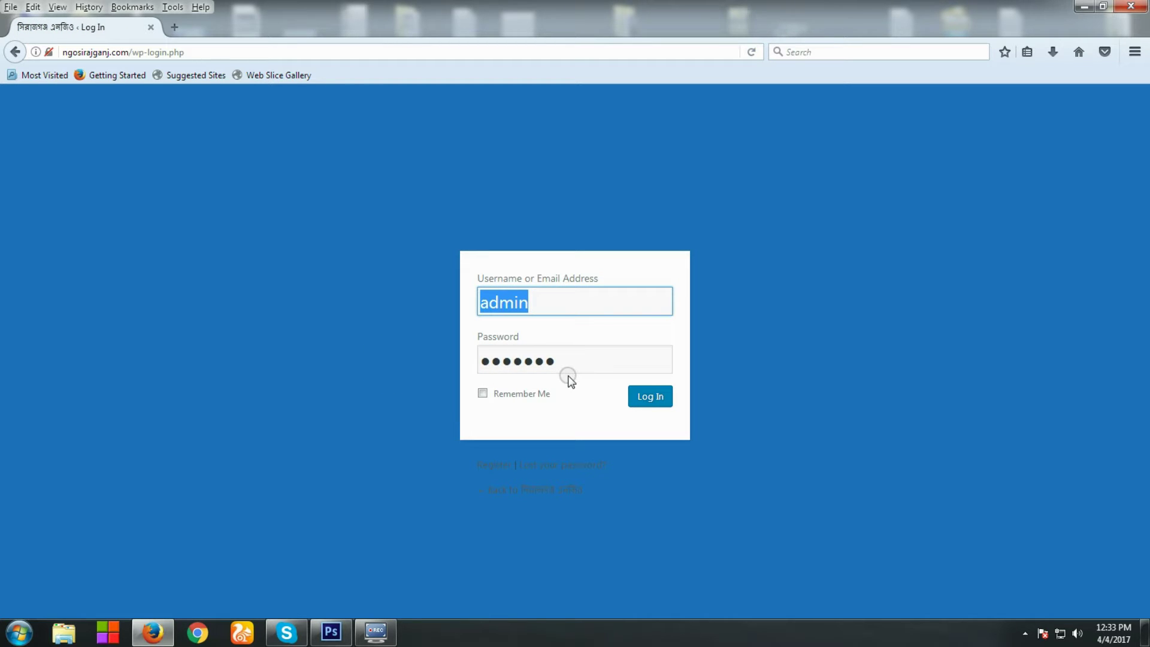
click(570, 372)
click(590, 443)
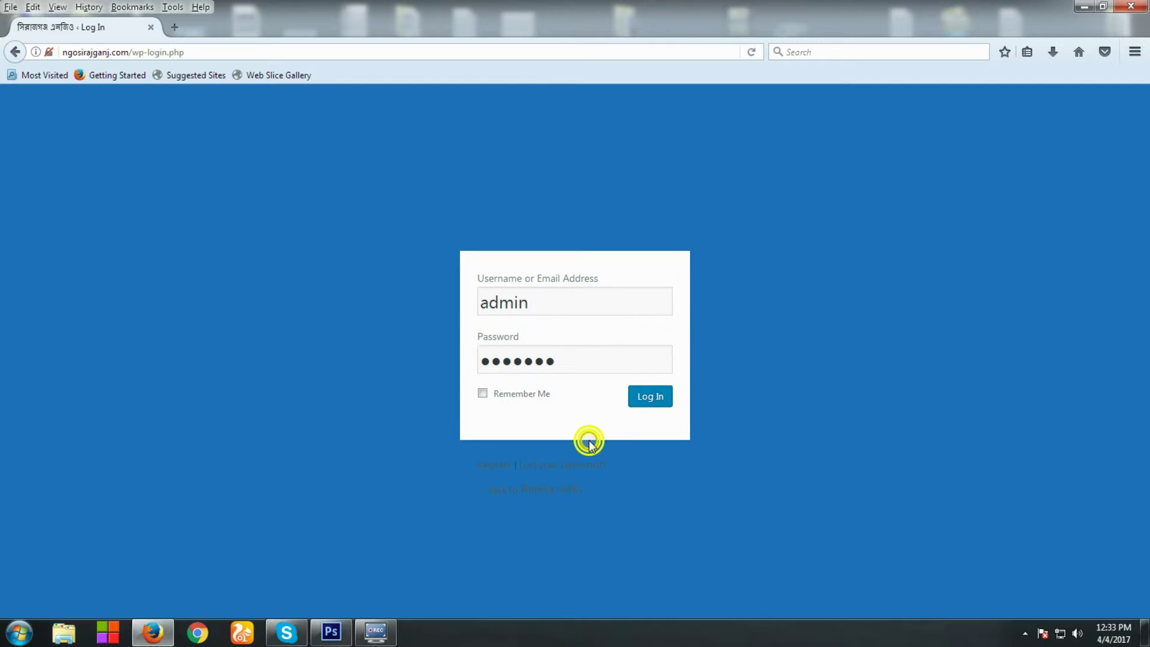
click(507, 395)
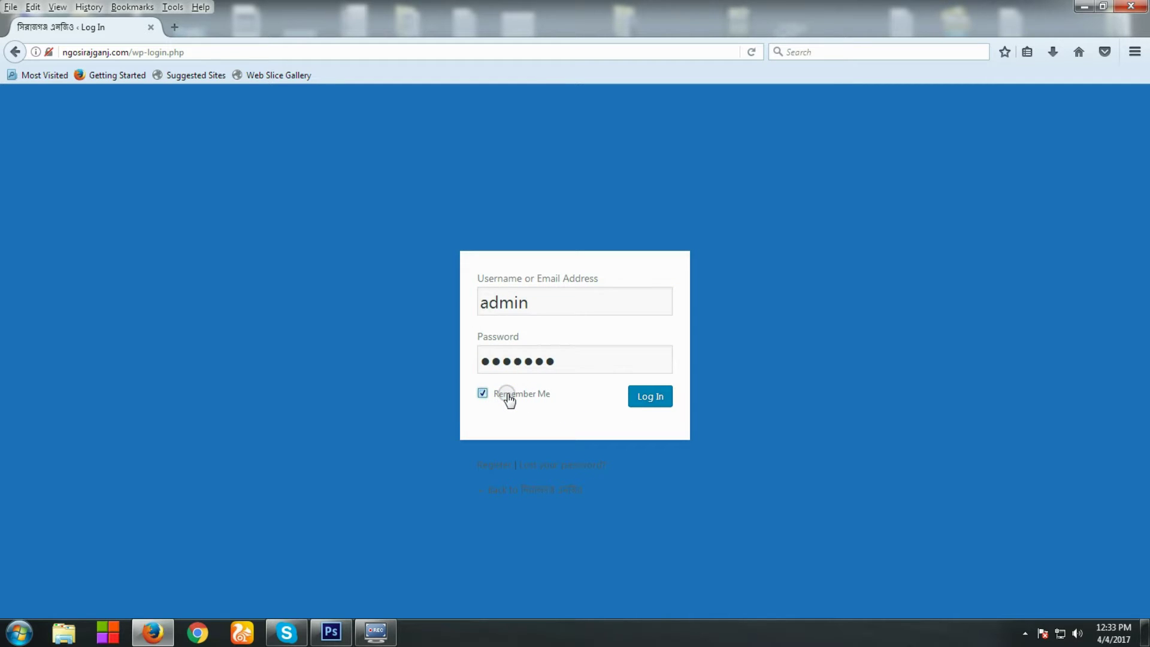
click(647, 397)
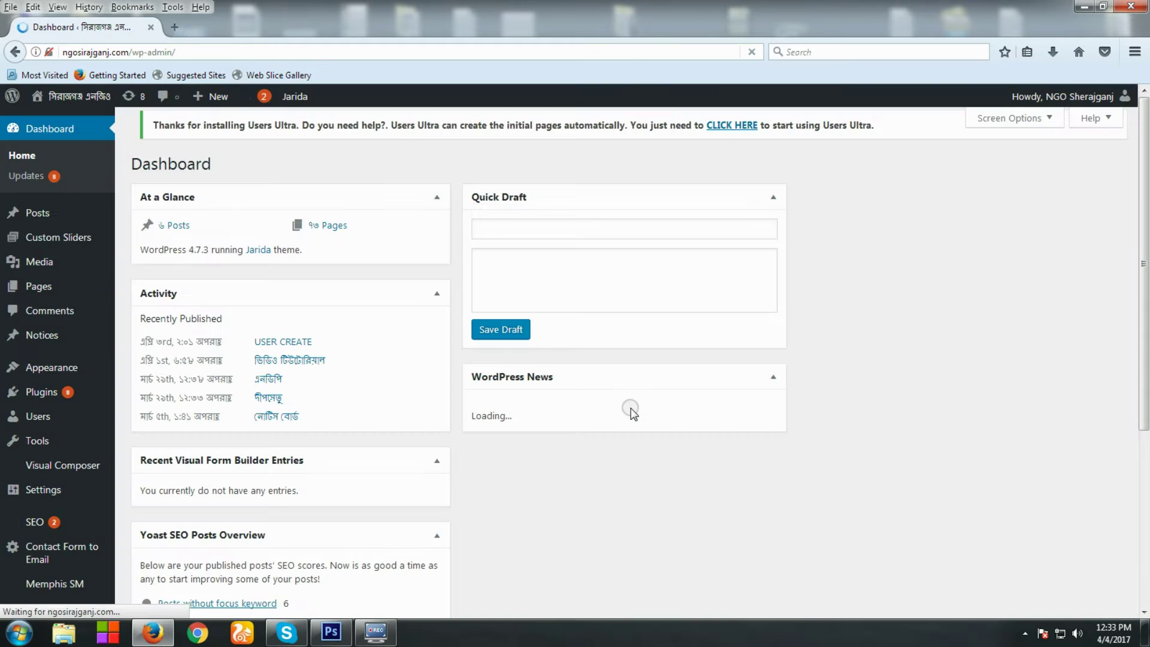
Open Users > All Users and start deleting the second listed account
click(58, 450)
mouse_move(52, 427)
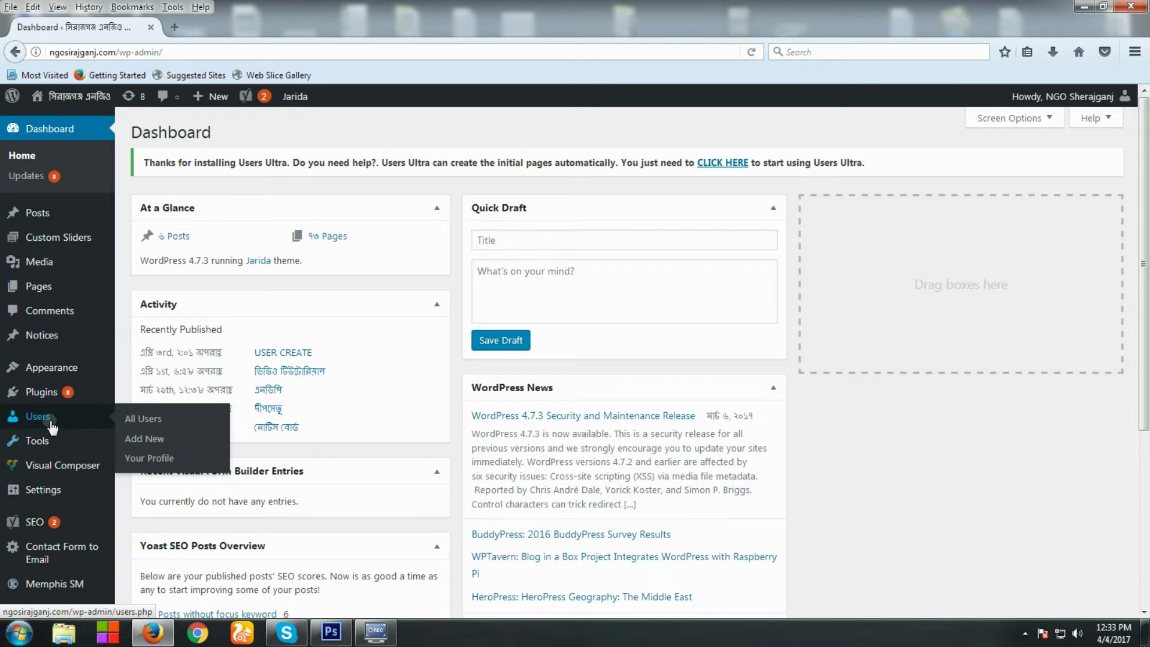
click(156, 425)
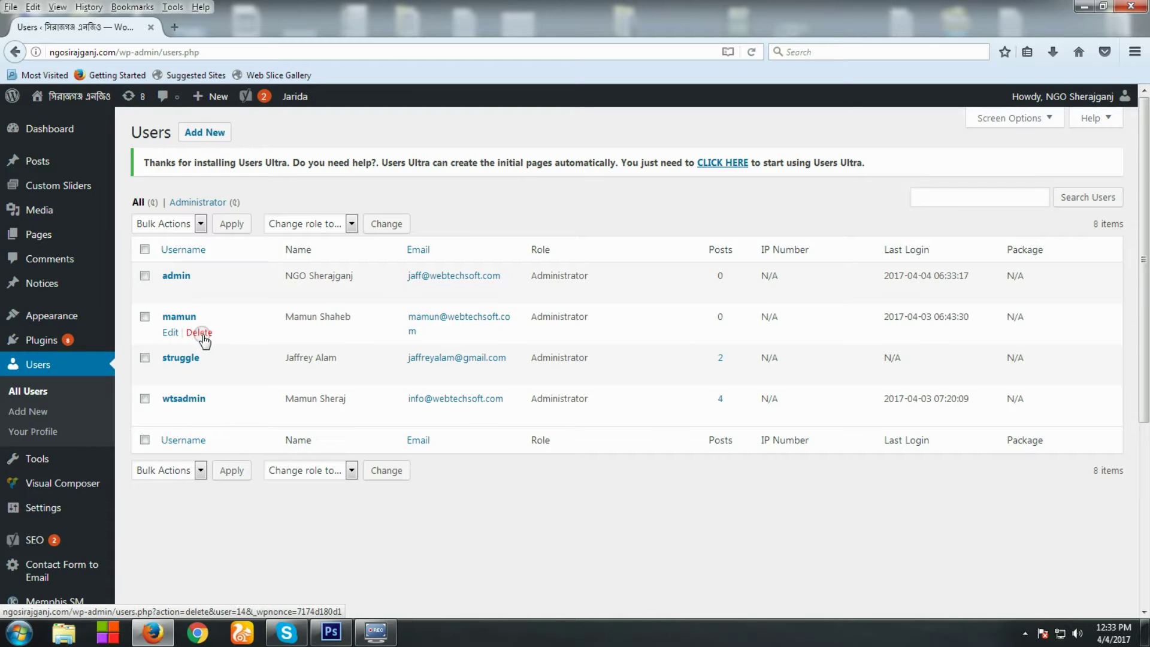
click(201, 335)
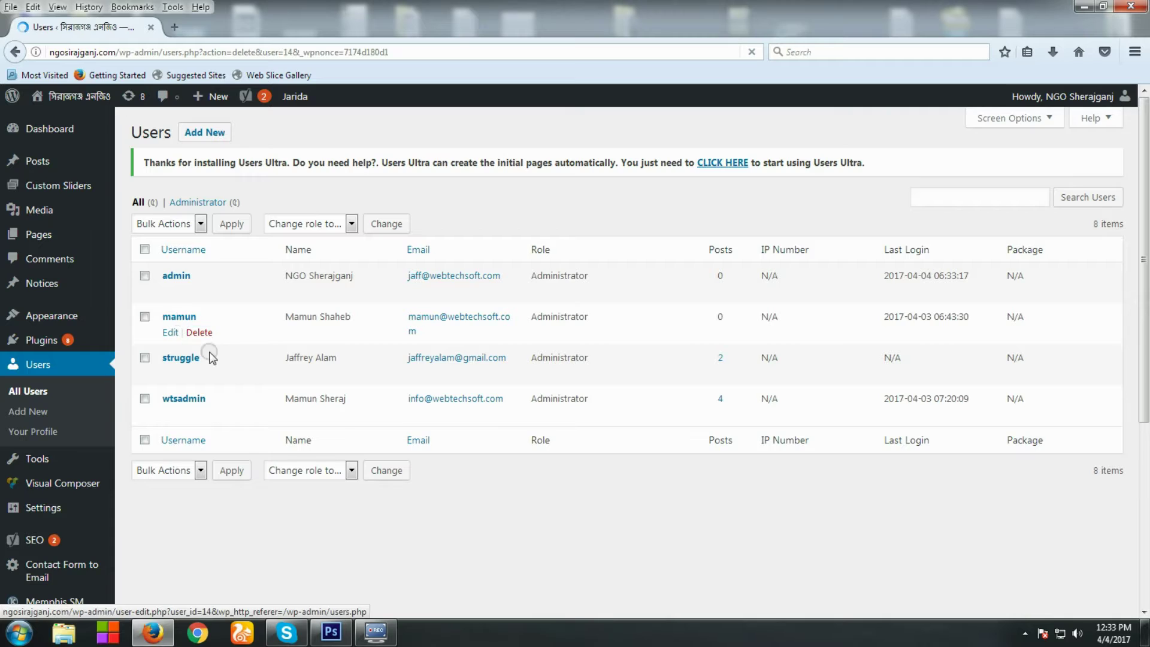
Delete the user, attributing all their content to another account
click(150, 272)
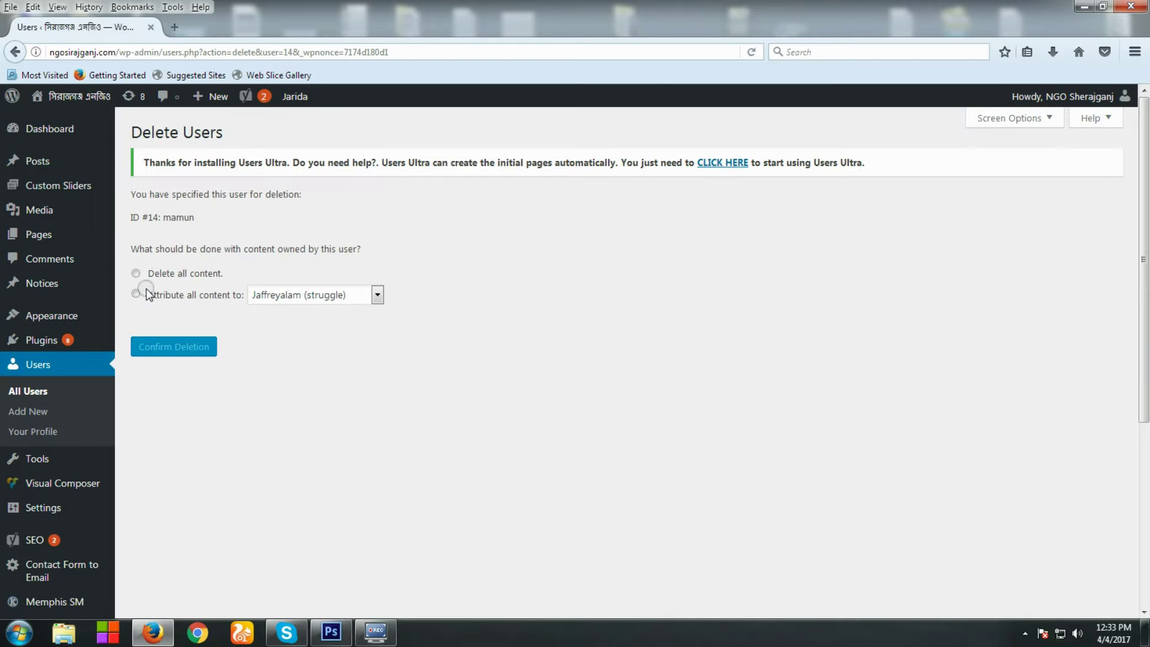
click(206, 277)
click(152, 297)
click(205, 303)
click(142, 301)
click(136, 296)
click(195, 353)
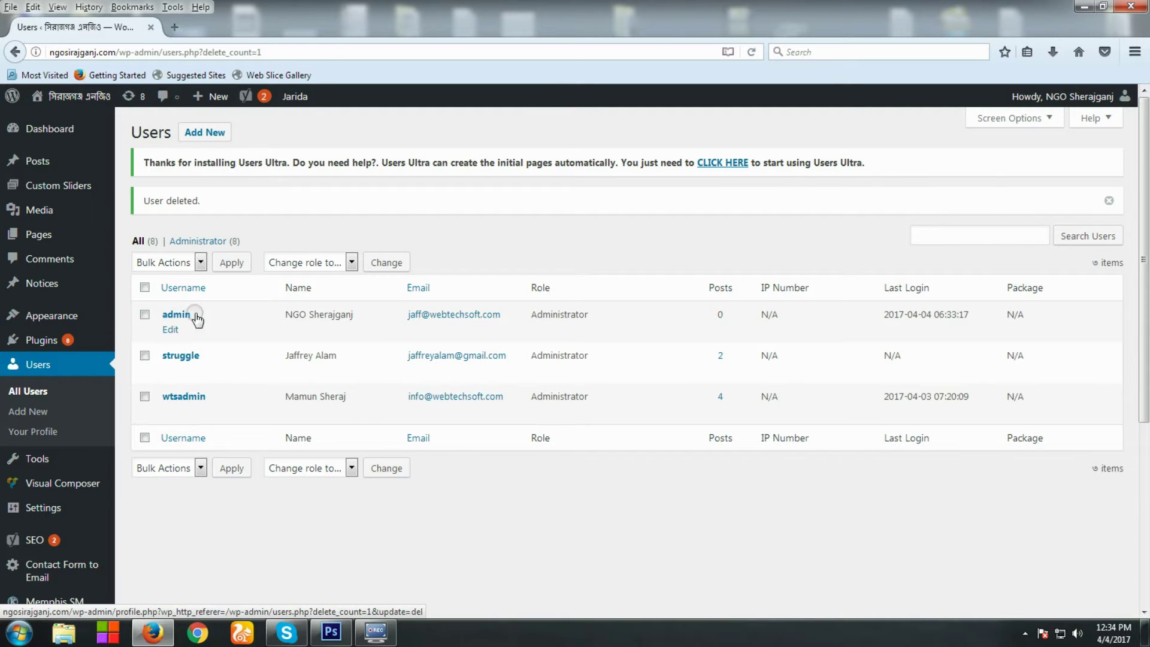
Go to the Add New User form from the Users page
click(521, 517)
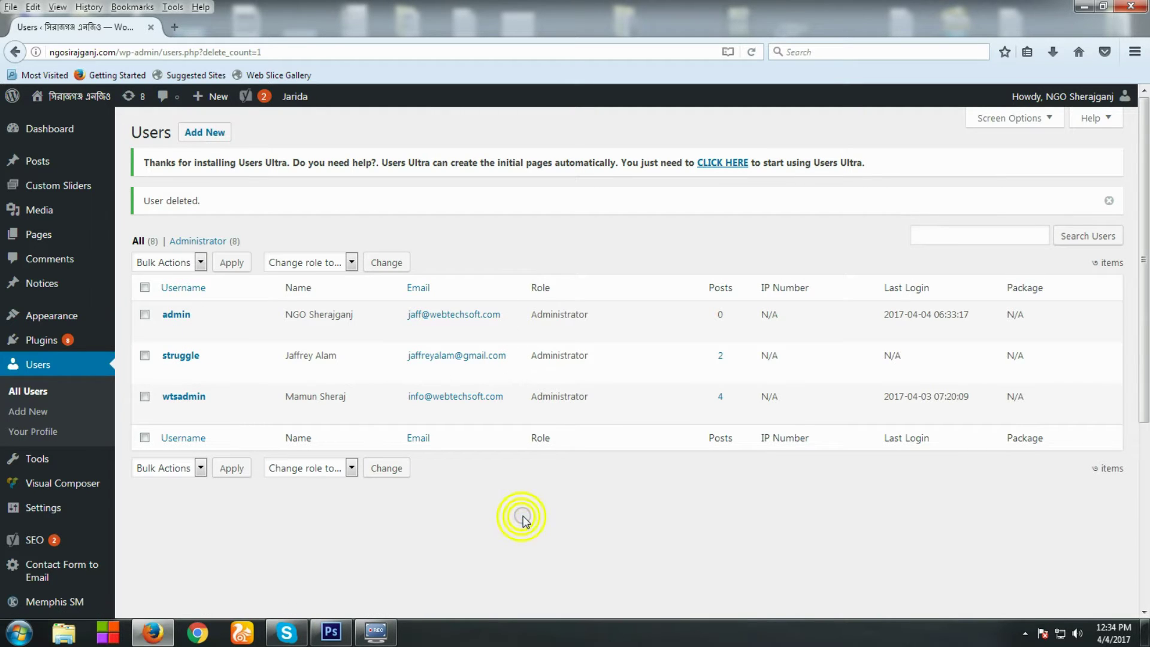
scroll(452, 510, down, 2)
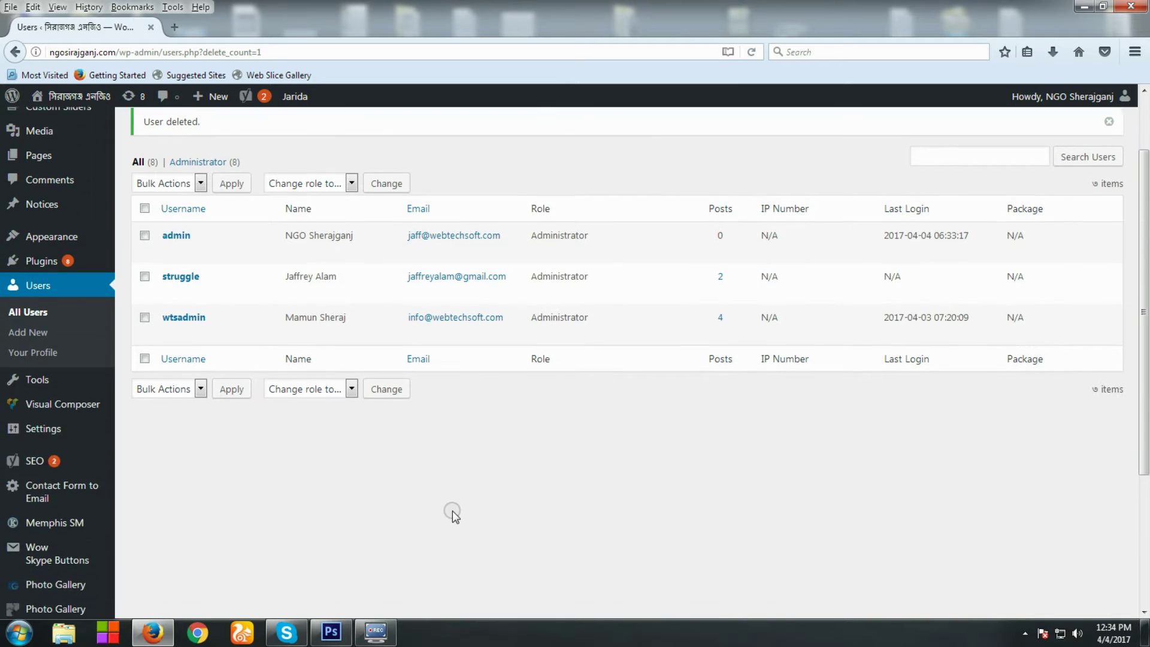
scroll(451, 511, up, 2)
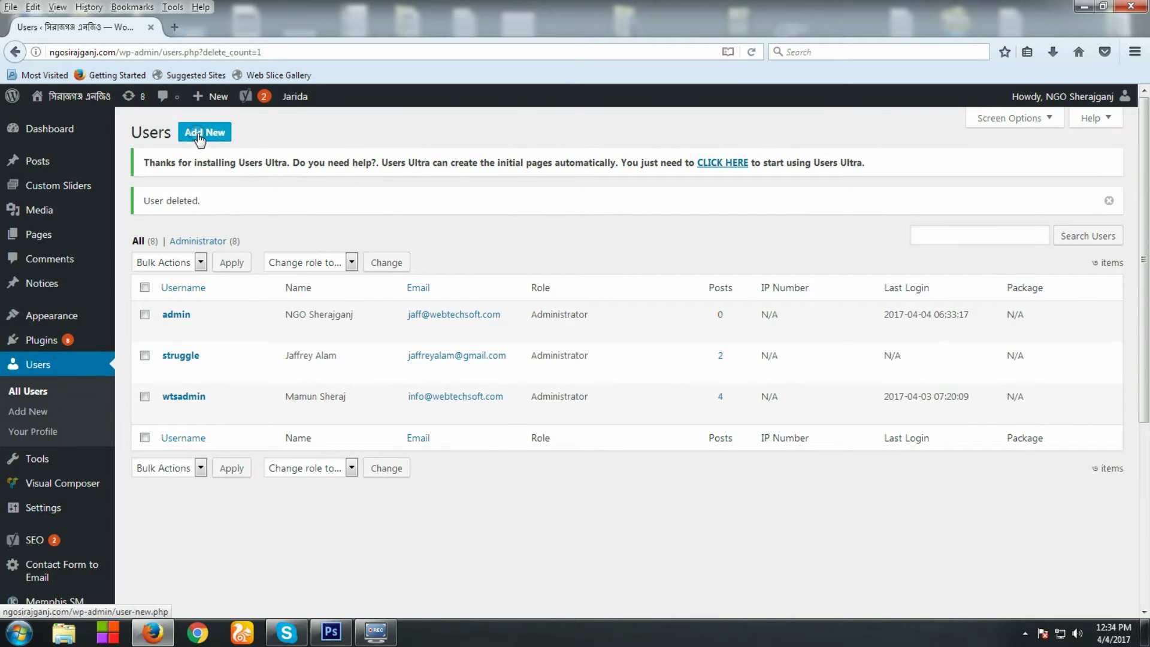
click(199, 136)
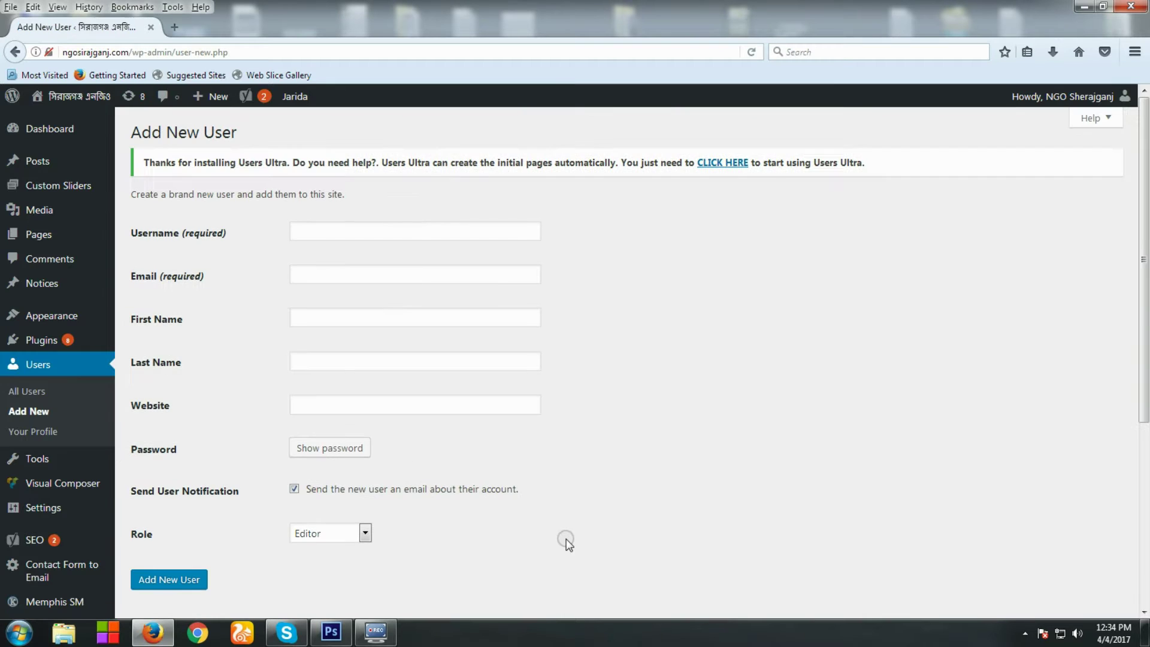
Enter the username mamun and fill the email from a saved address
click(321, 238)
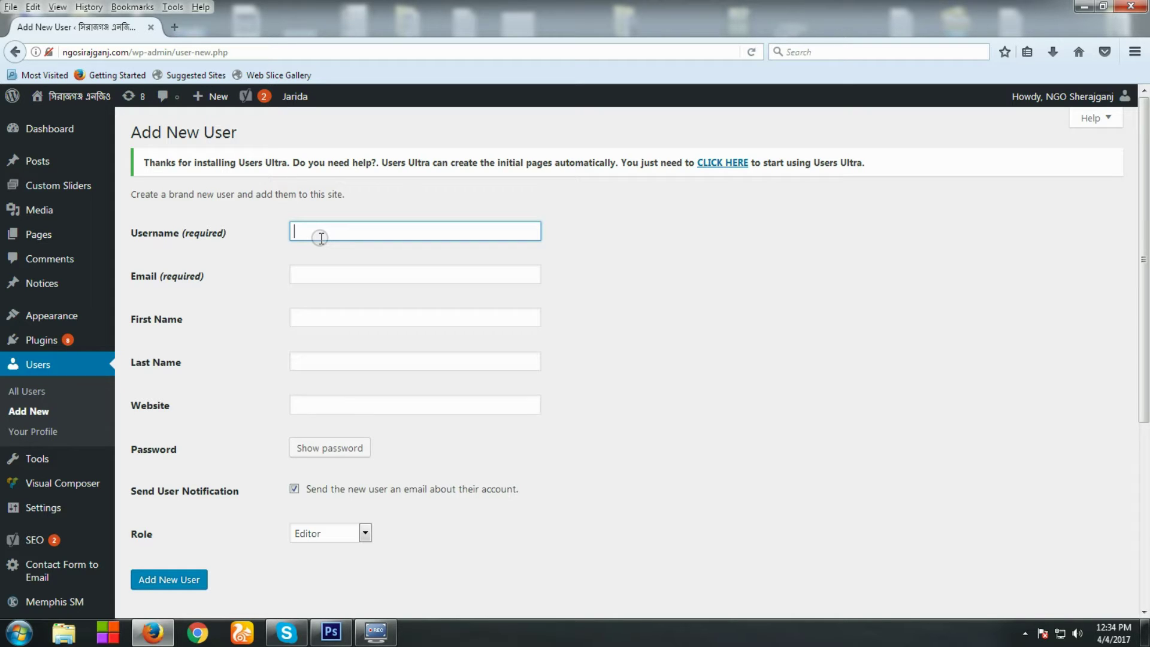
text(mamun)
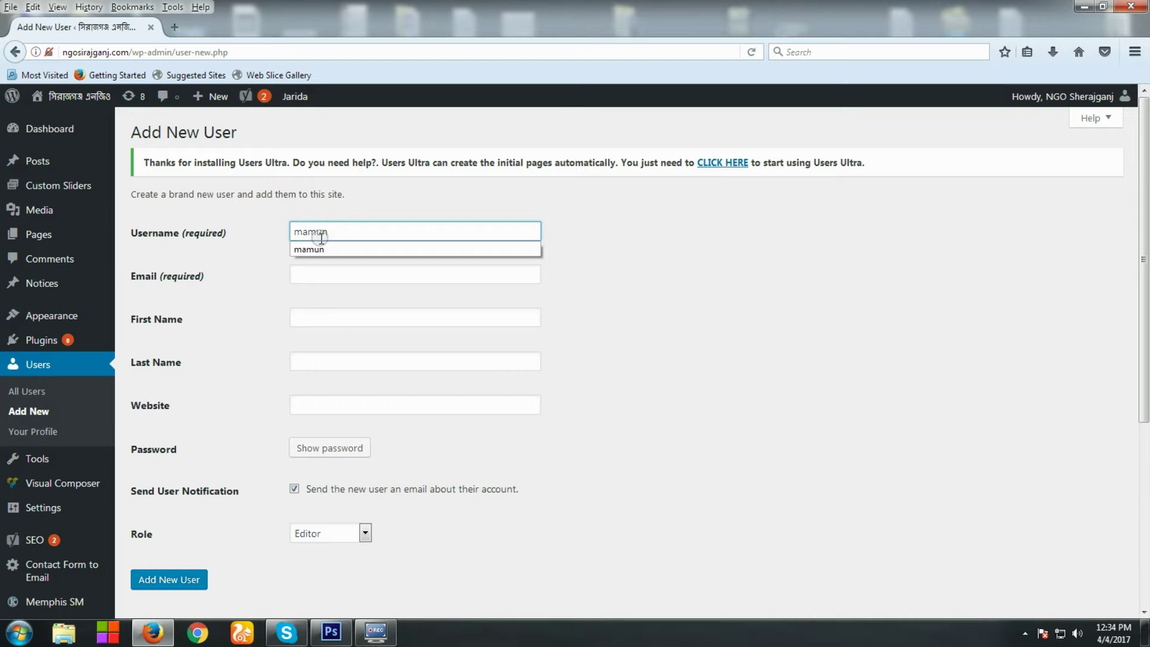
click(314, 274)
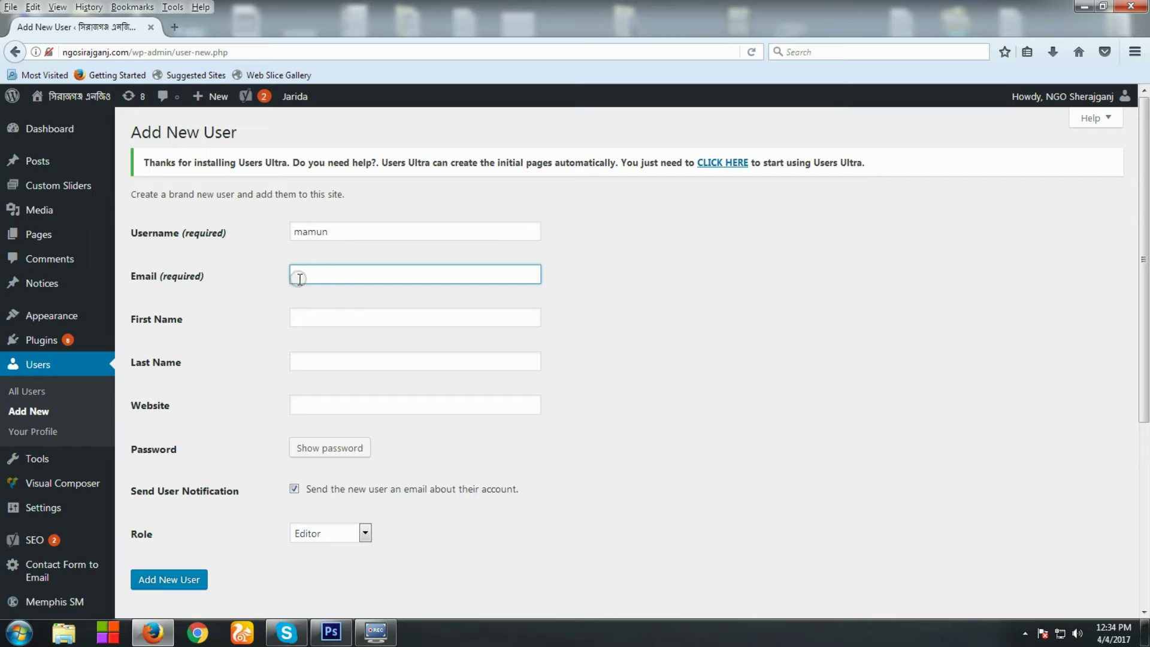
click(300, 279)
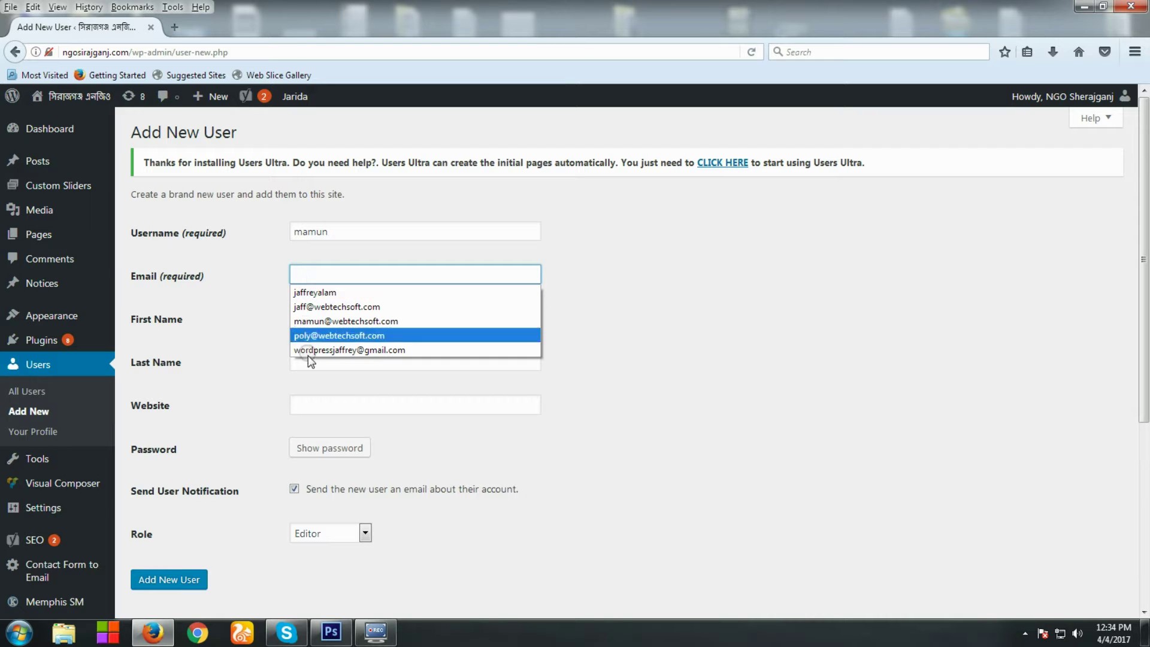
click(646, 323)
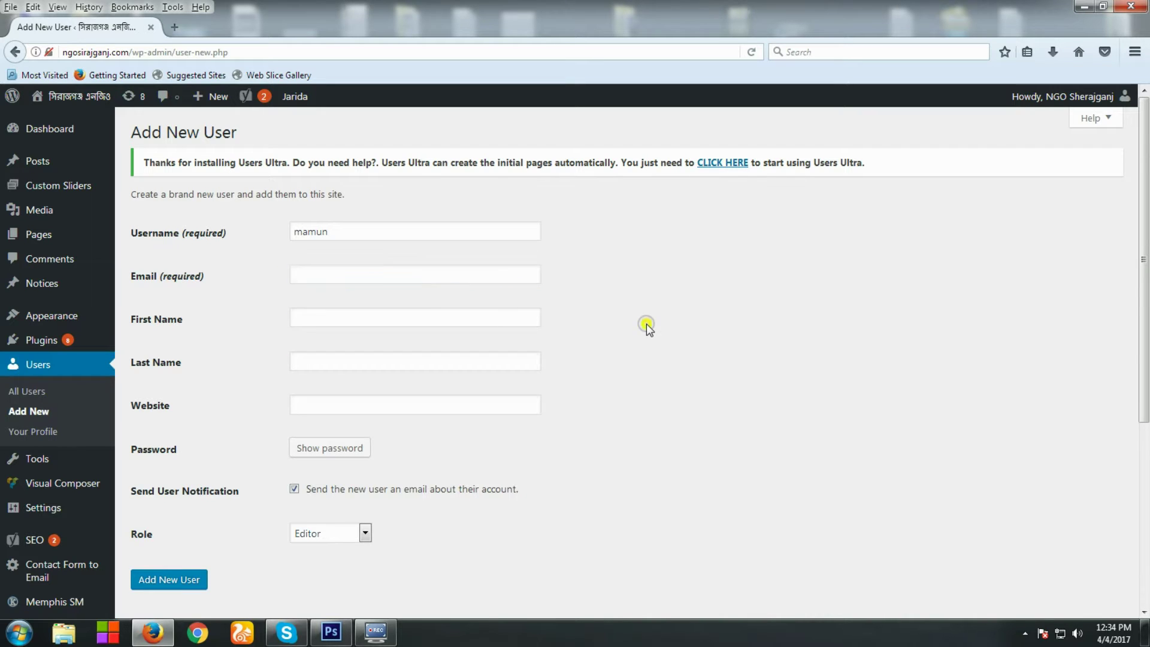
click(373, 275)
click(375, 275)
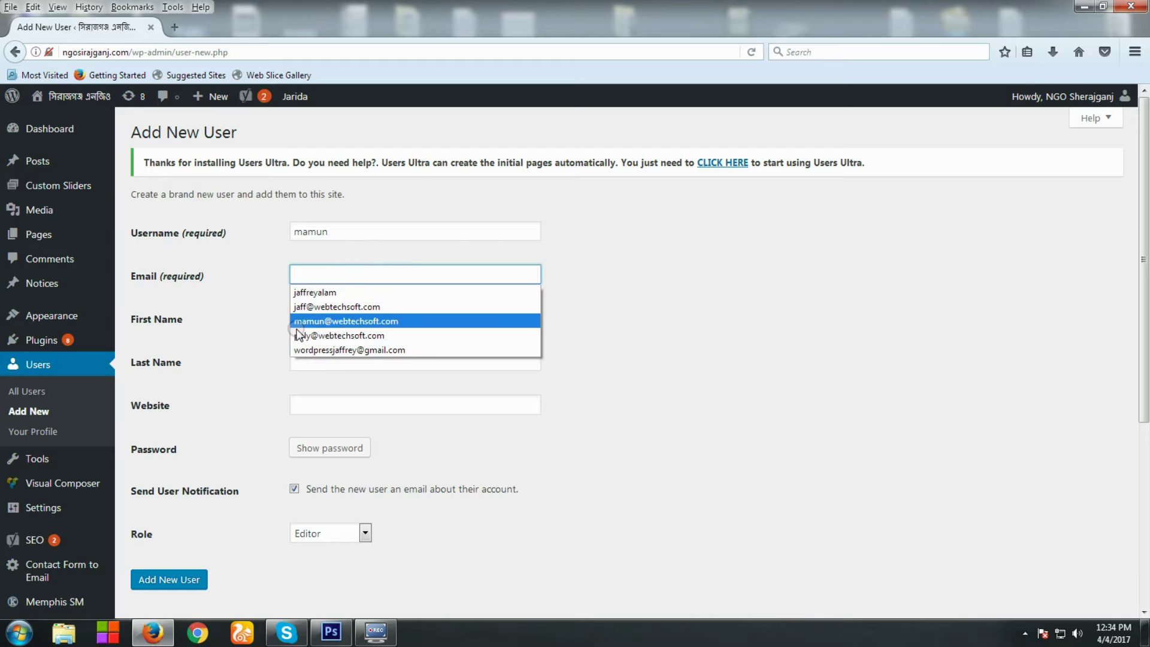
click(325, 351)
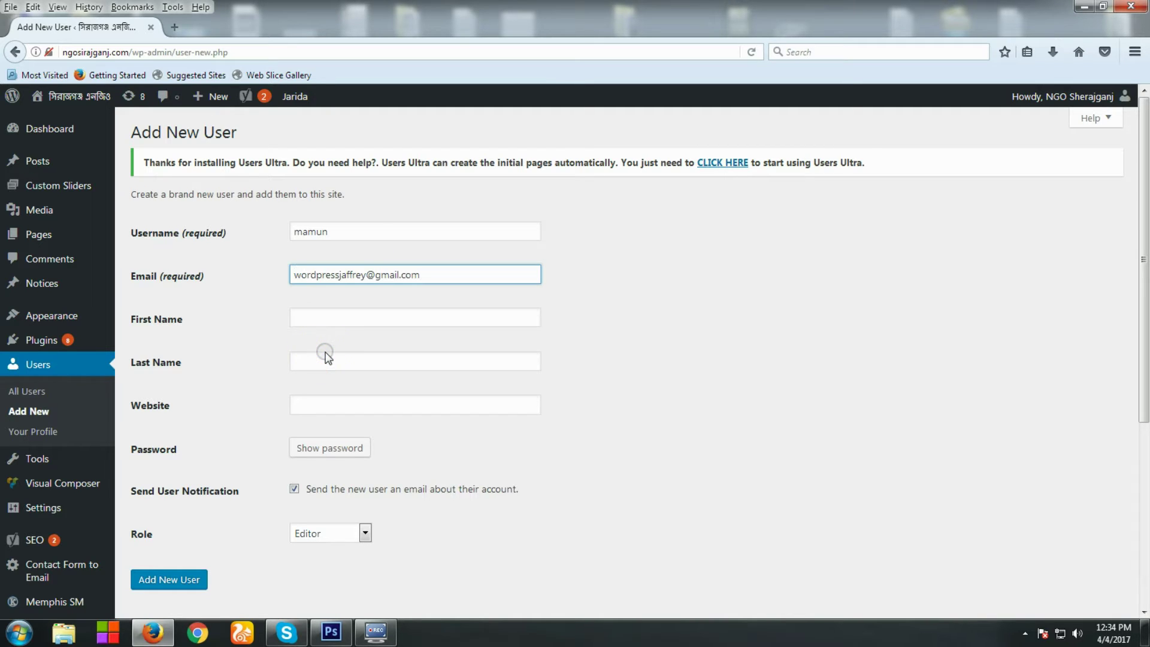
Set the first name from the saved suggestion and the last name to 'Sheraj'
click(319, 313)
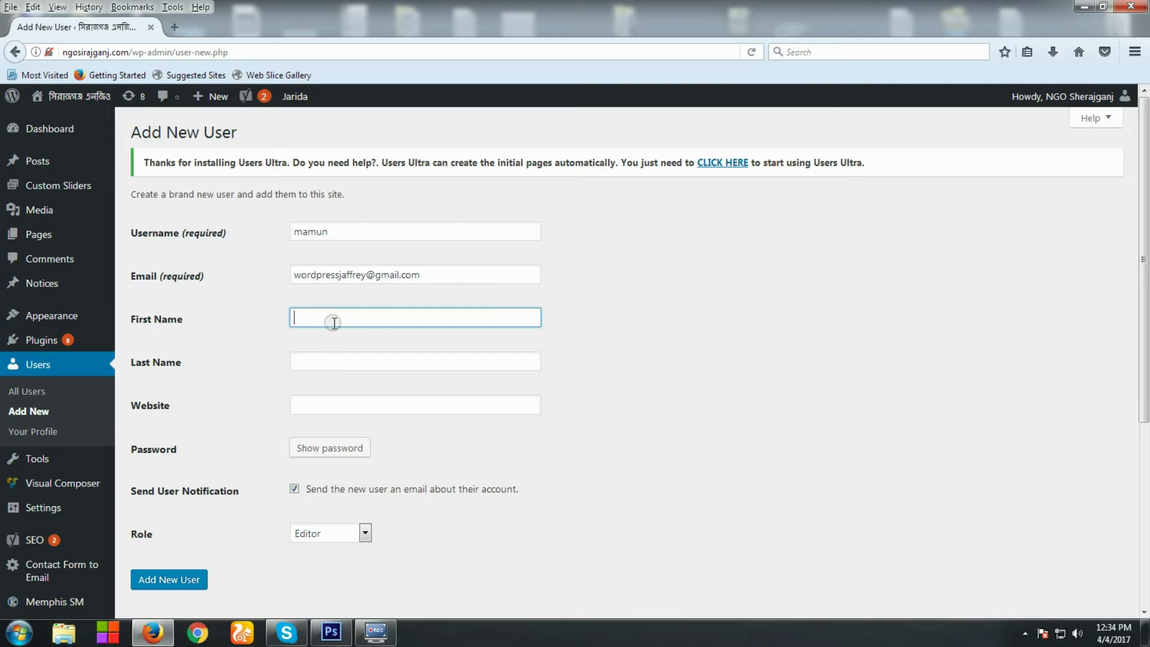
click(334, 321)
key(Down)
key(Return)
key(Tab)
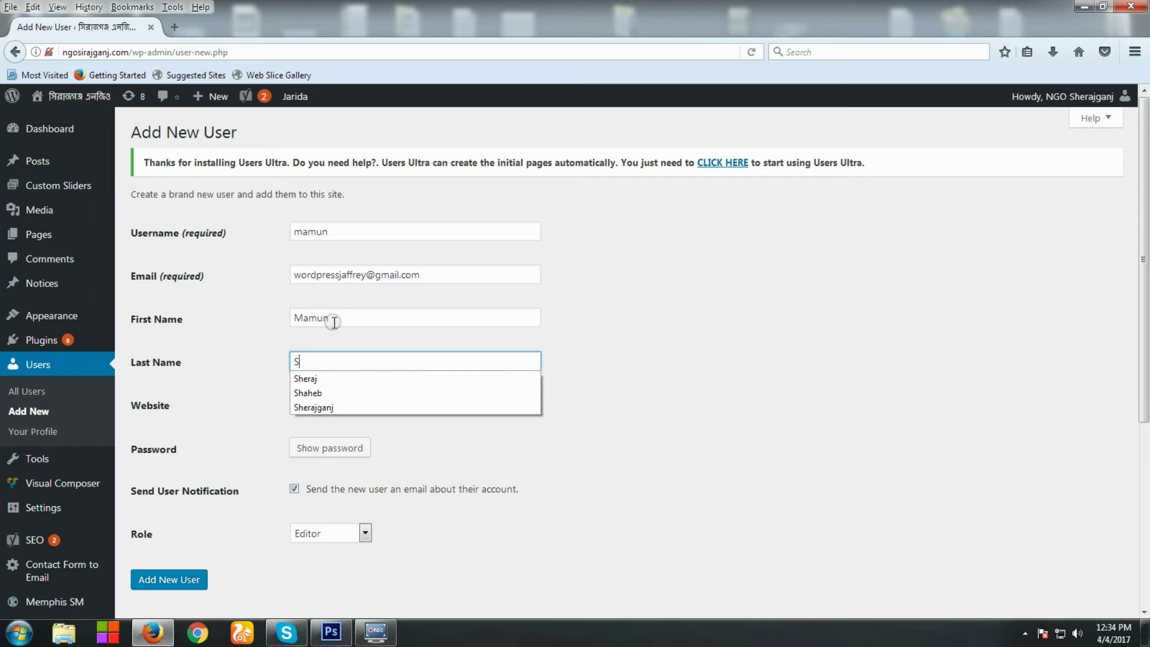
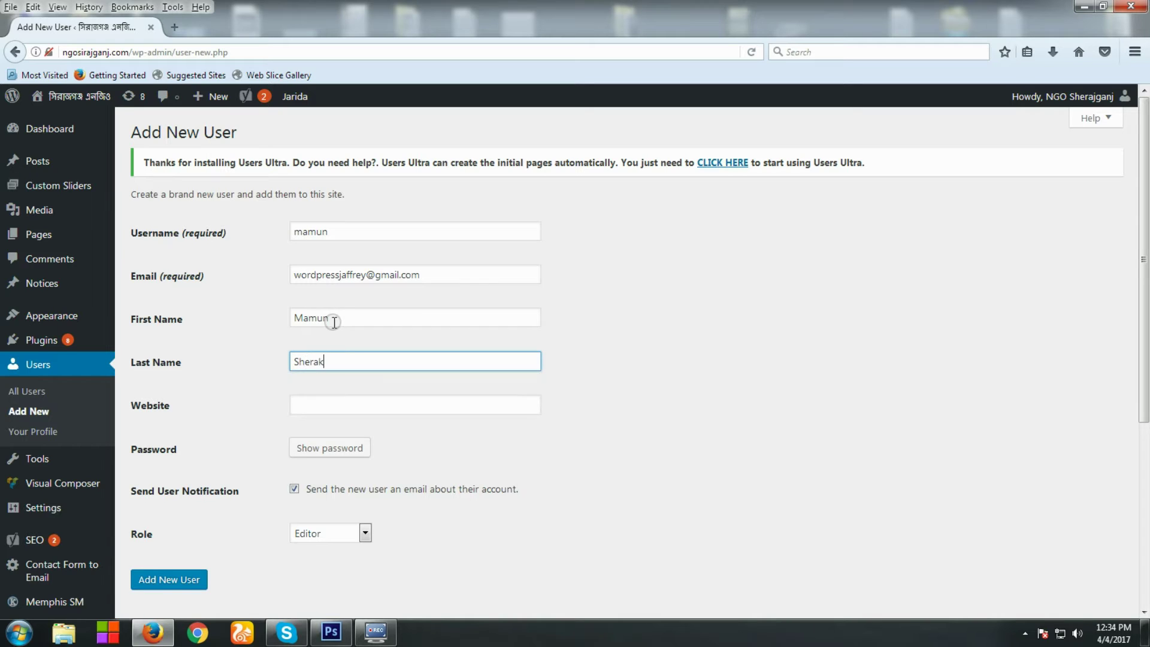
click(640, 404)
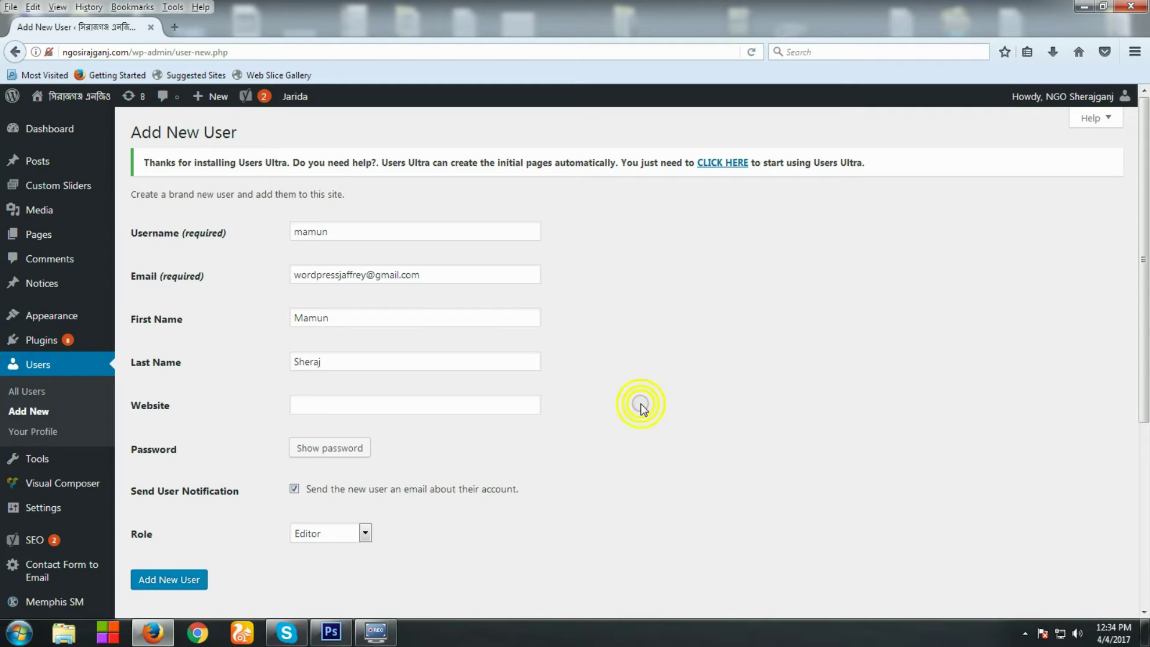
click(303, 404)
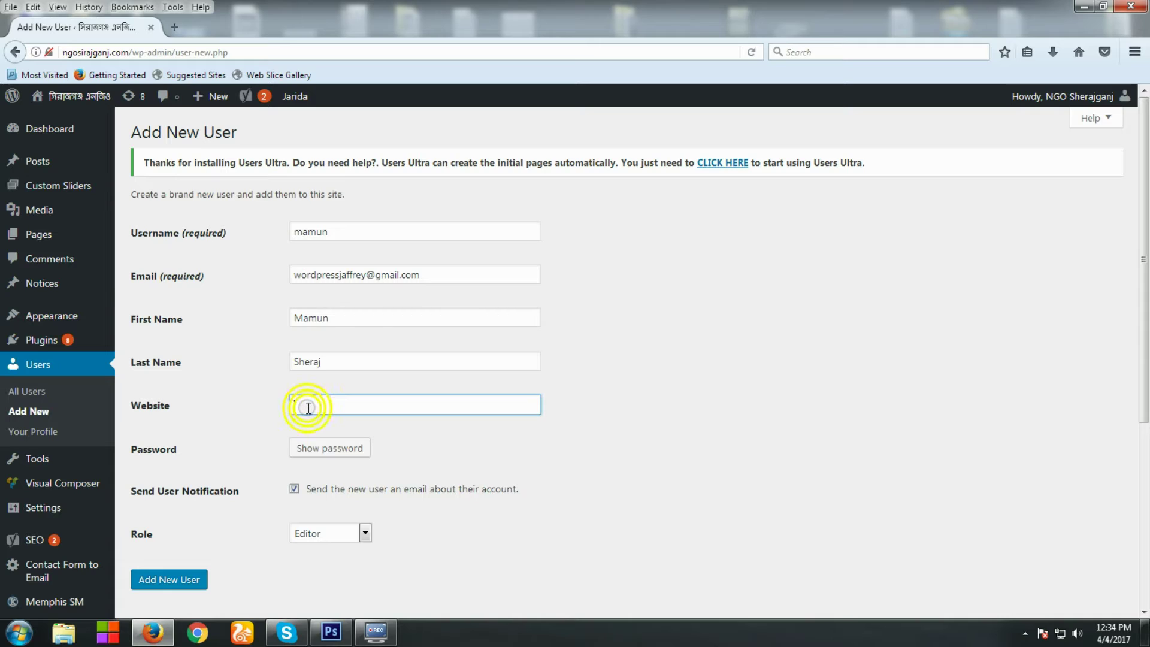
click(371, 410)
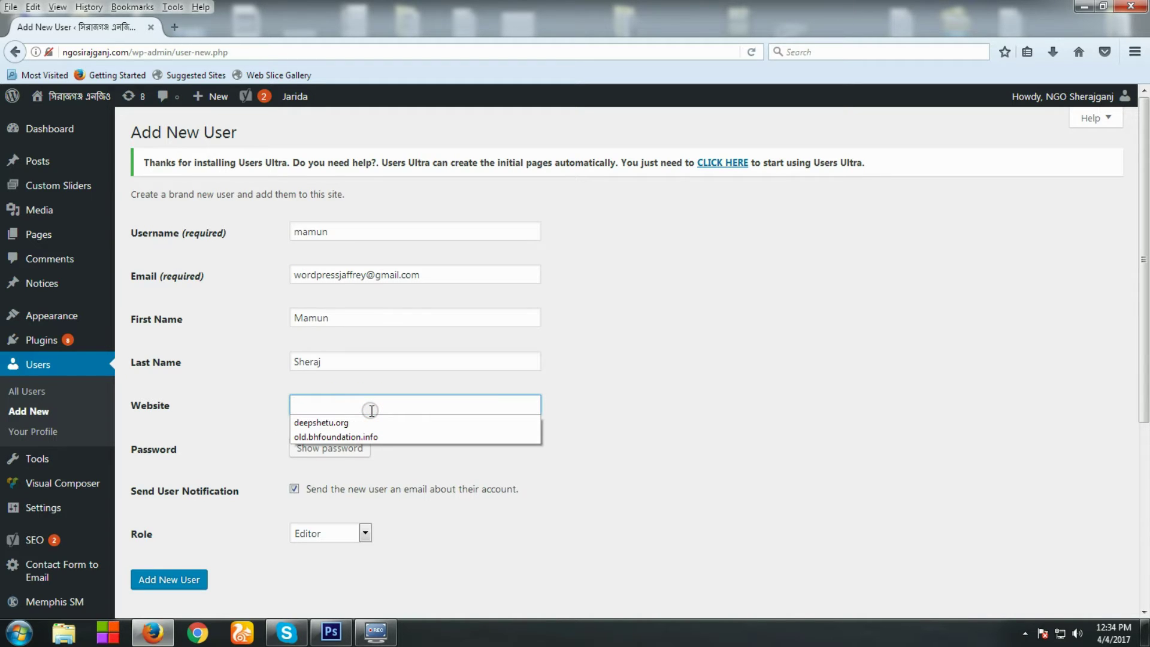
text(www.webtechsoft.com)
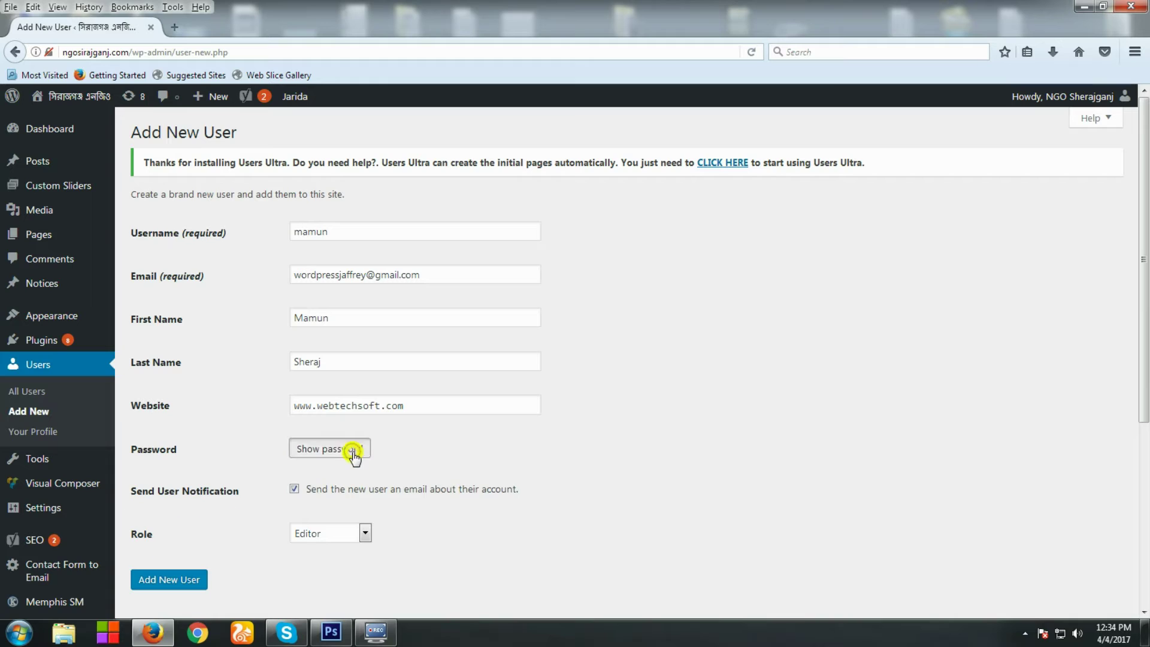
Replace the generated password with a short weak password and confirm using it
click(354, 449)
click(506, 448)
double_click(496, 448)
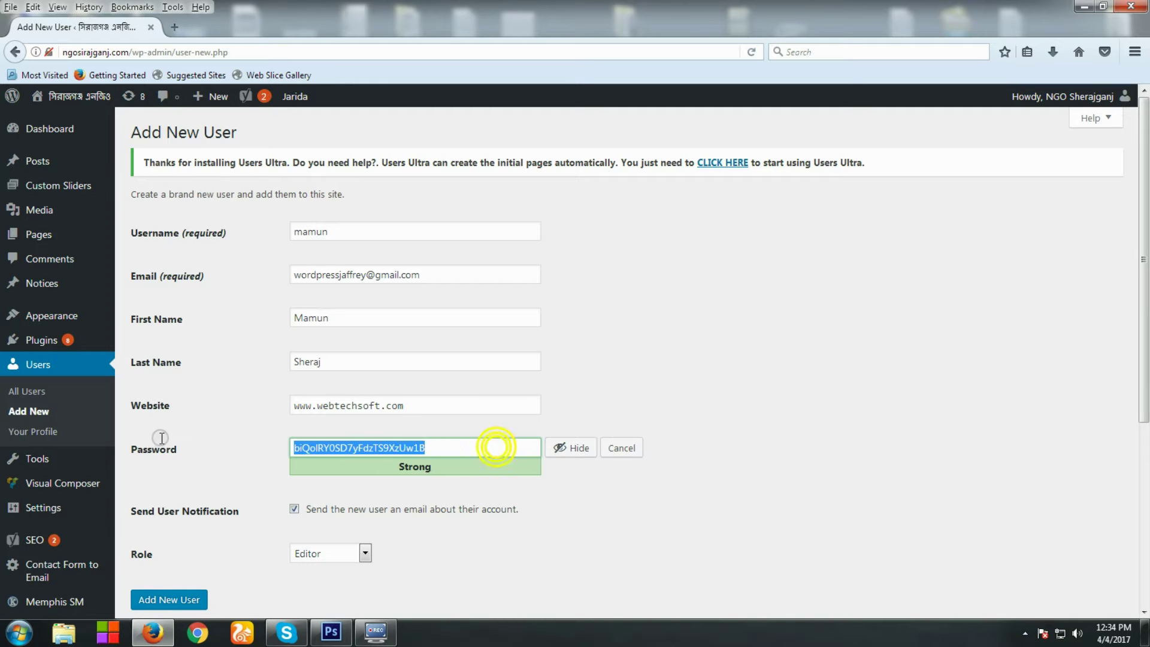
click(579, 451)
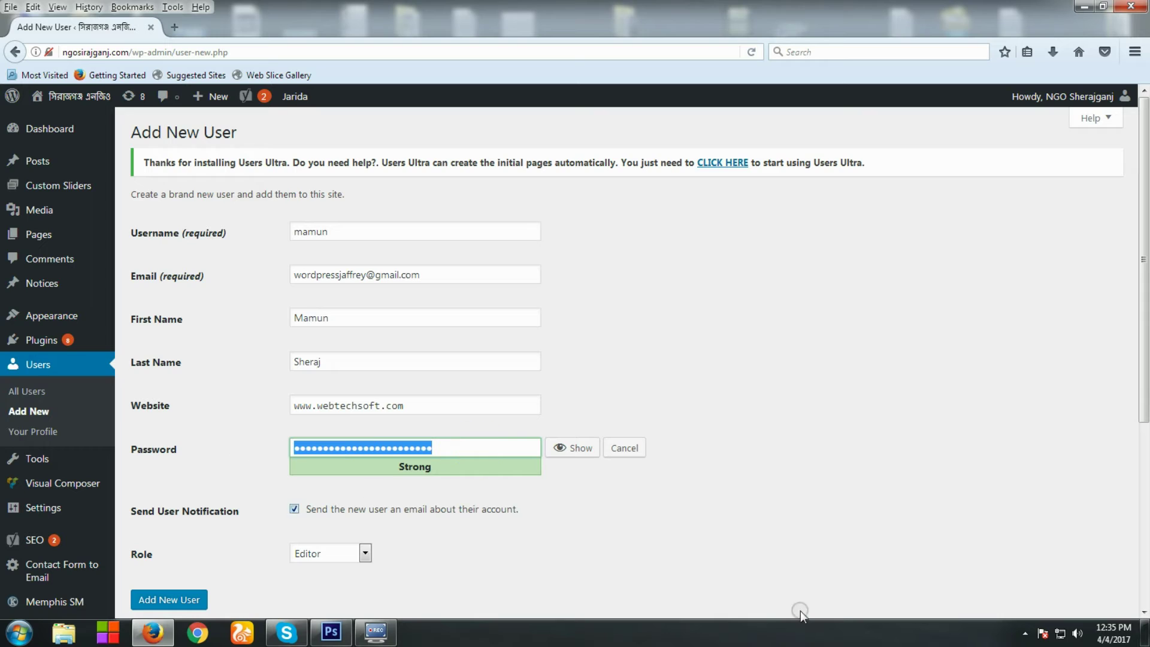
click(473, 450)
double_click(472, 449)
click(576, 454)
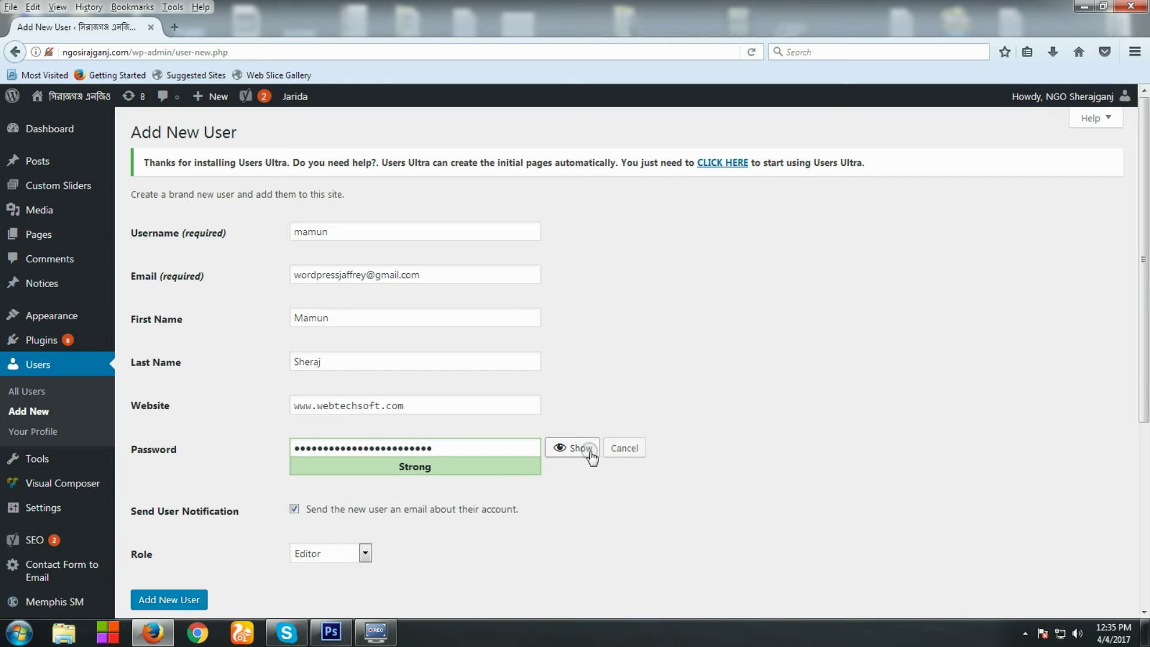
click(584, 452)
click(447, 450)
double_click(457, 450)
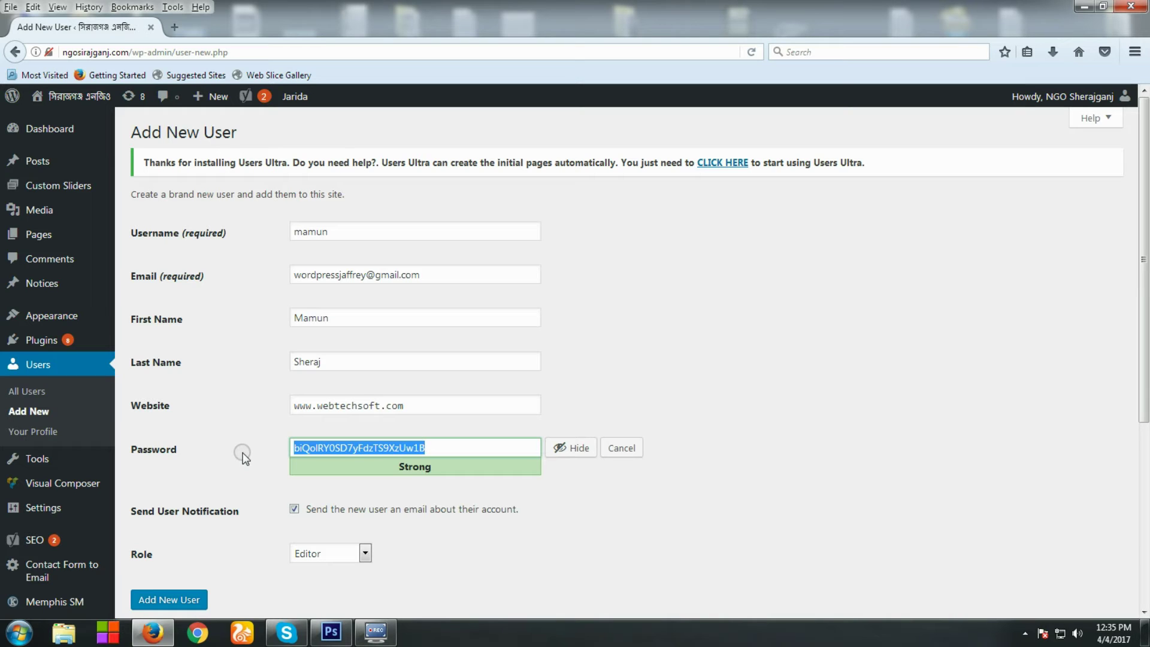
text(123456@)
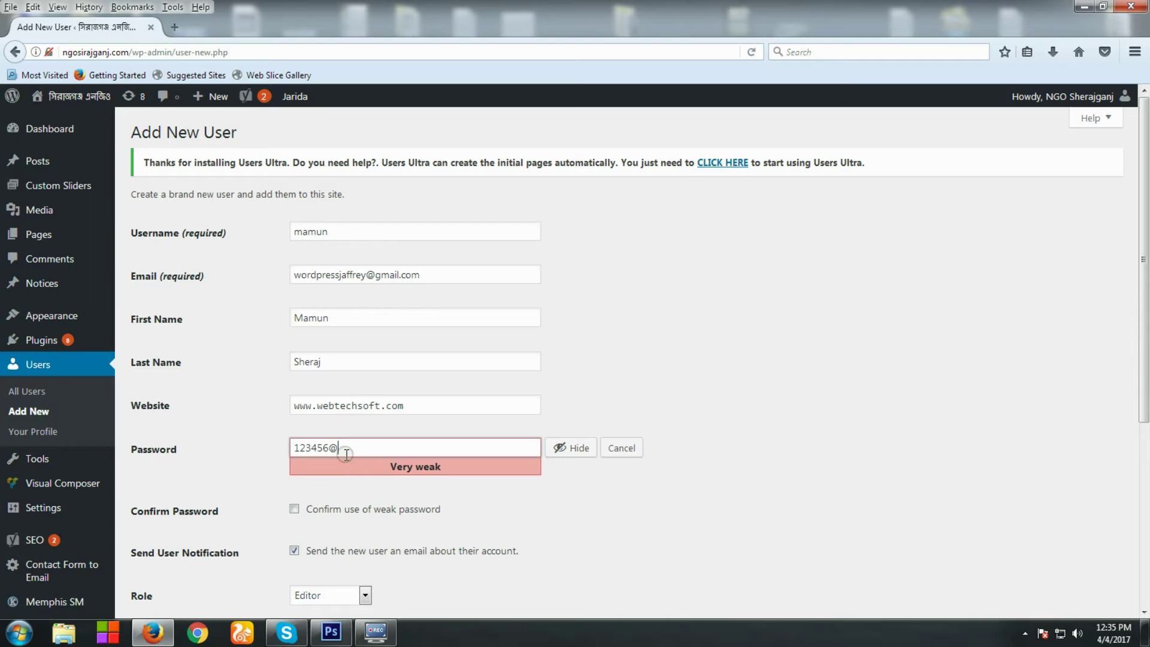
drag(343, 449, 290, 454)
click(640, 536)
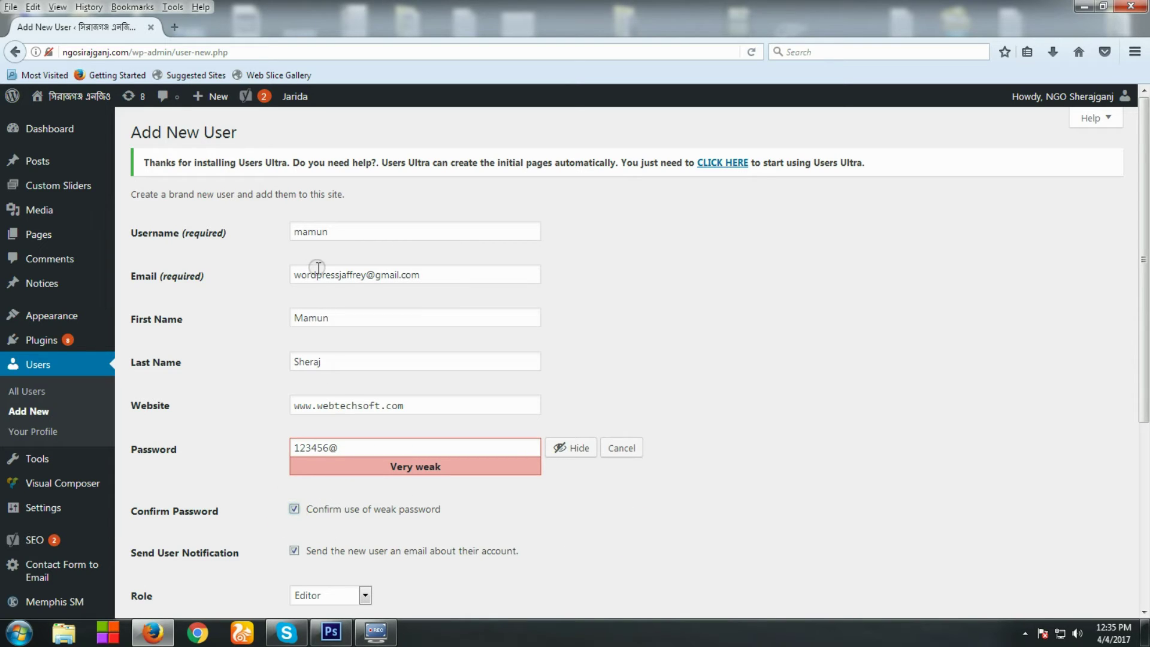
Open the Role list to assign the Administrator role
drag(308, 274, 419, 273)
click(426, 273)
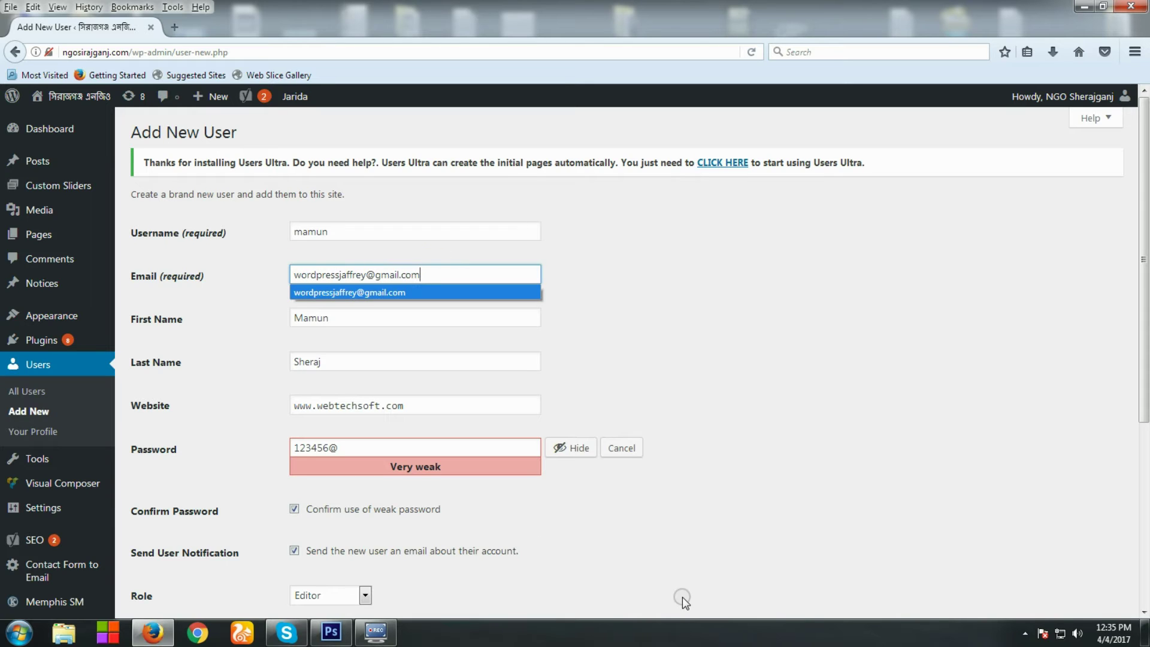
scroll(674, 584, down, 5)
click(326, 433)
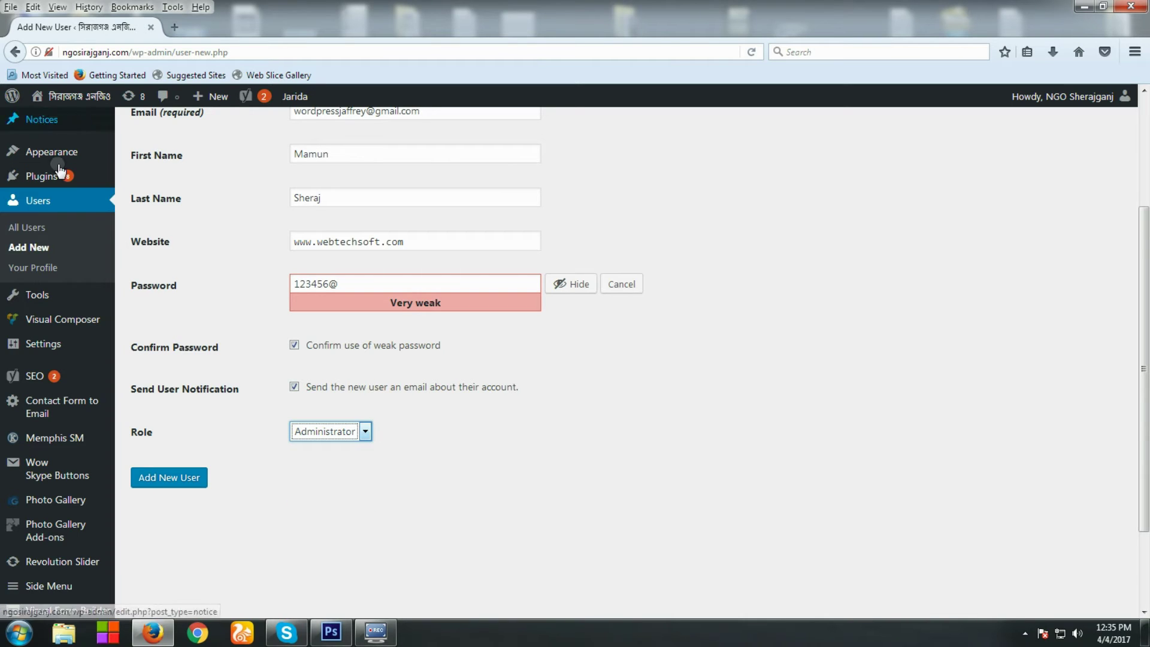
click(37, 556)
click(324, 432)
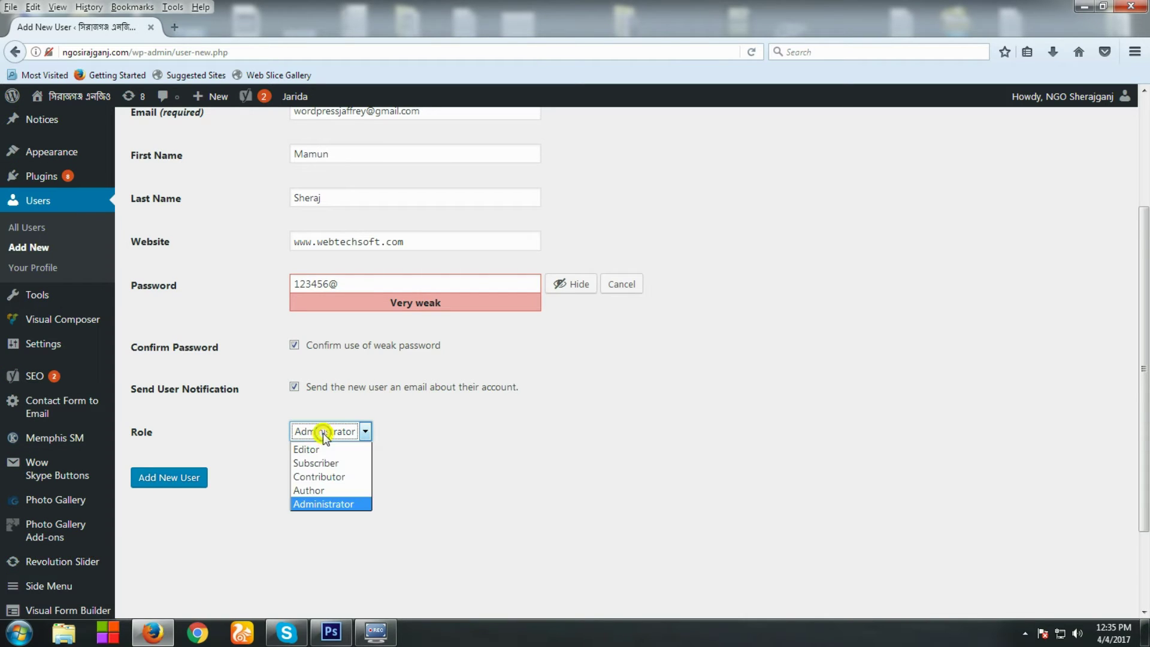
click(322, 450)
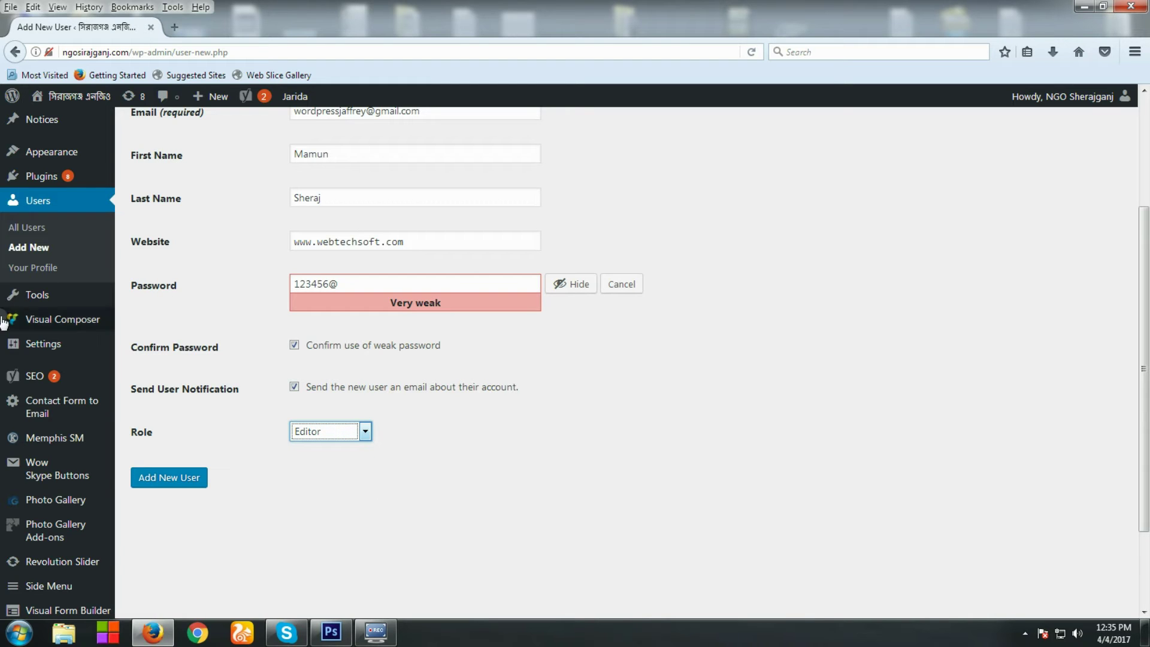
mouse_move(24, 574)
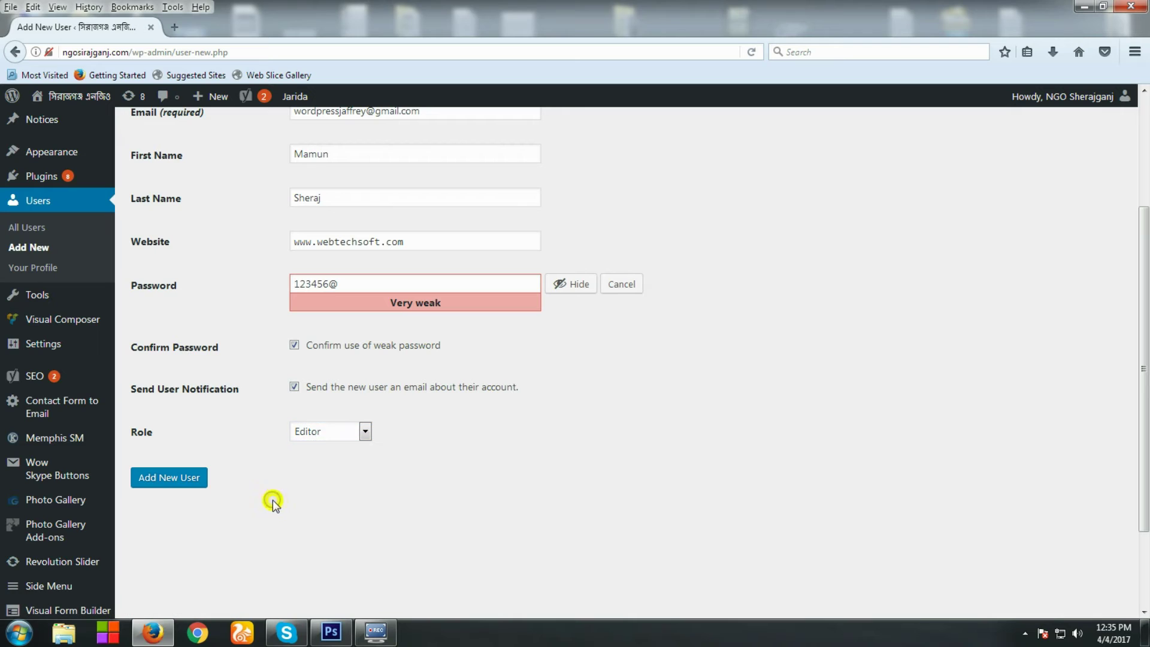
click(320, 430)
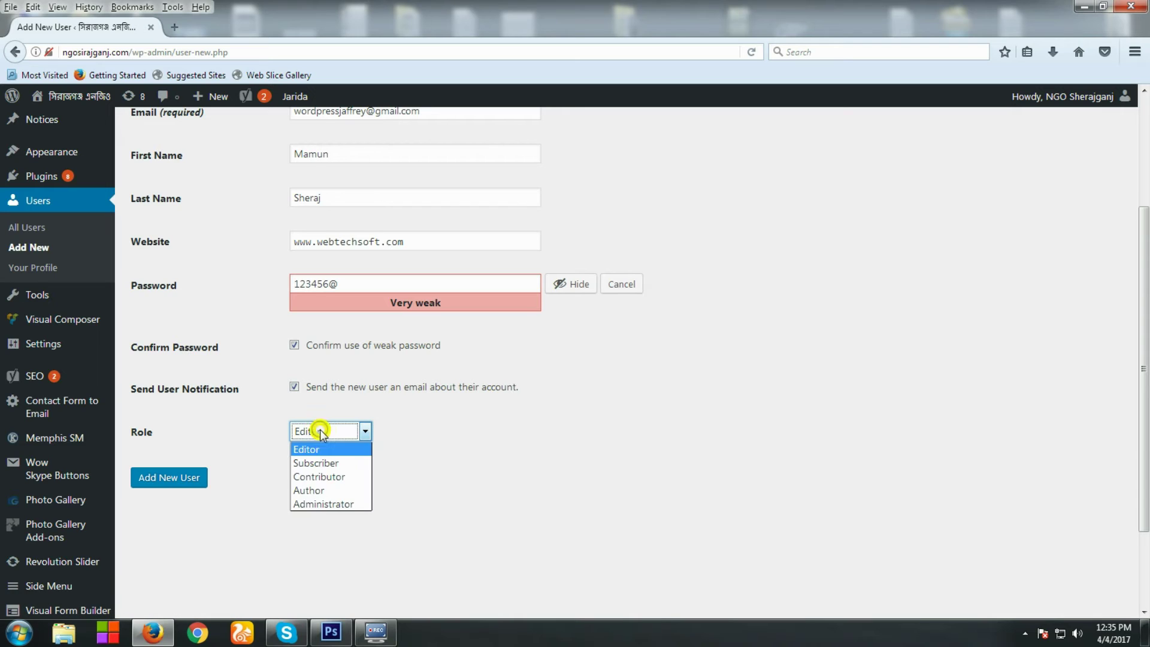
click(330, 503)
mouse_move(39, 560)
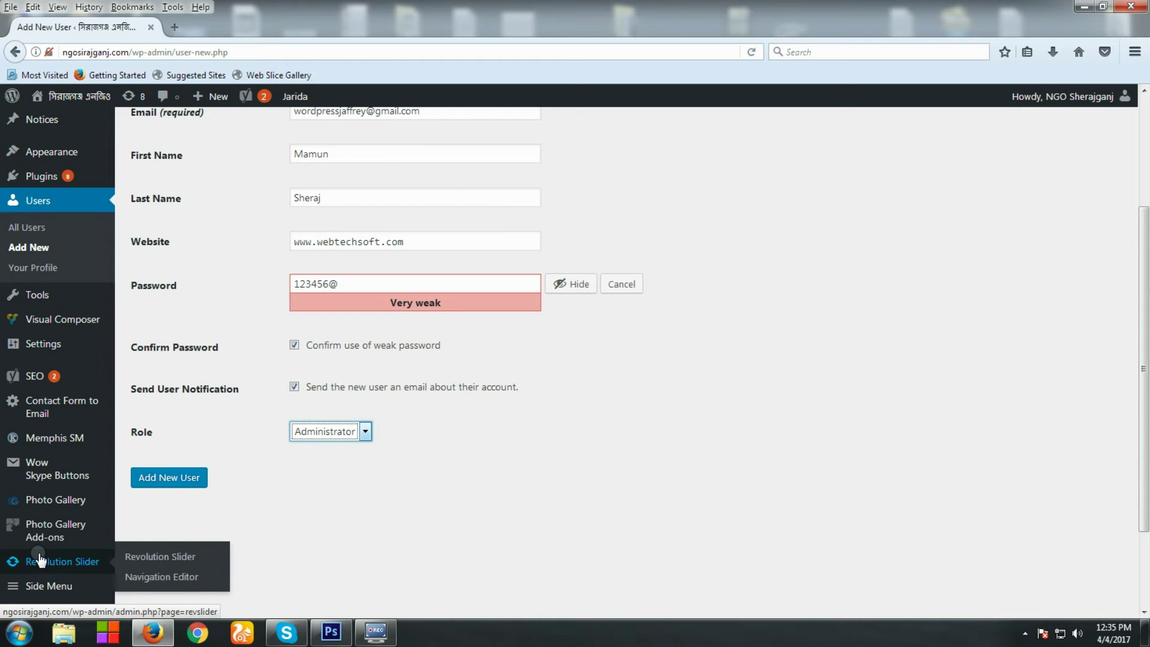
click(327, 558)
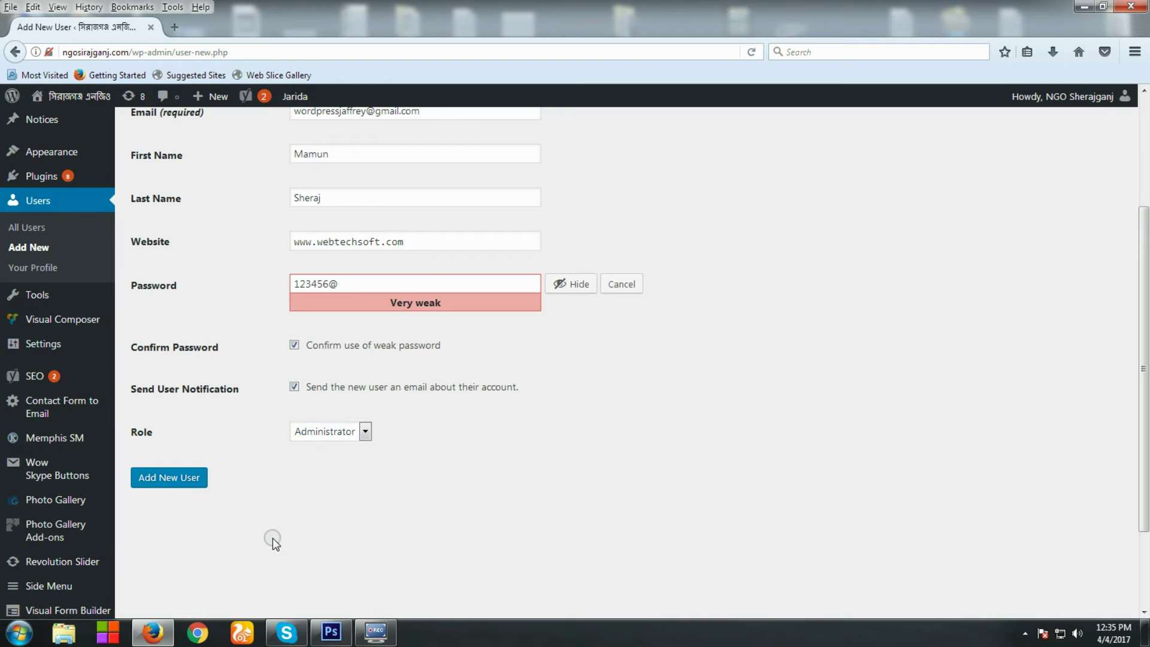
scroll(272, 538, down, 3)
scroll(263, 467, down, 1)
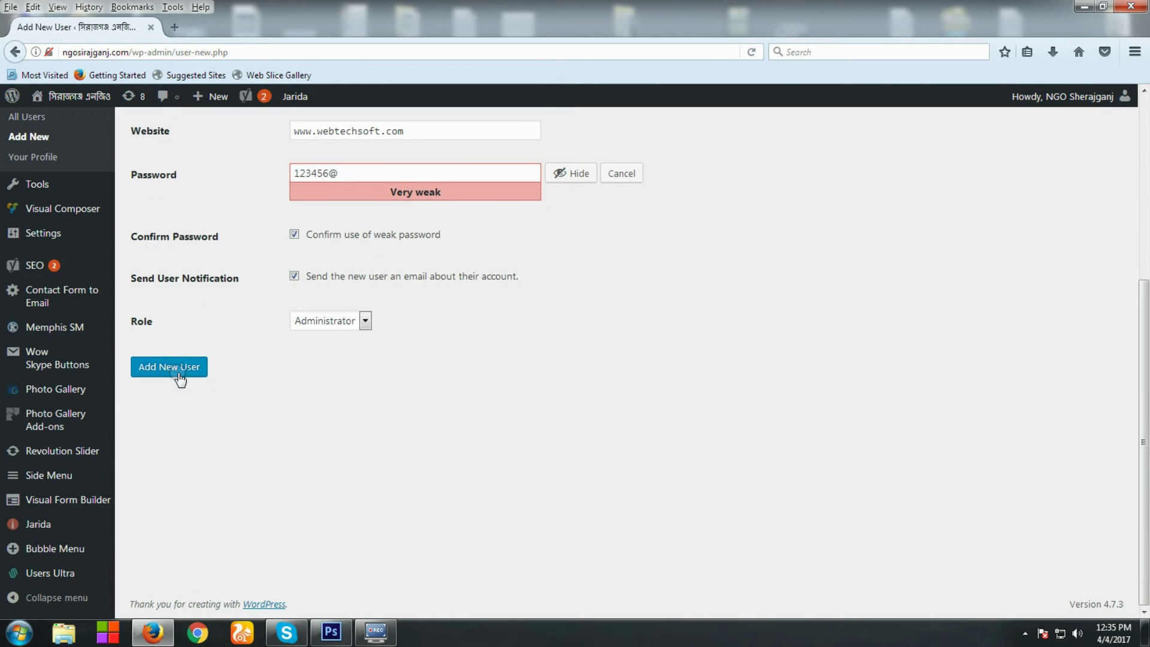
Create the new administrator account mamun with the Add New User button
click(177, 368)
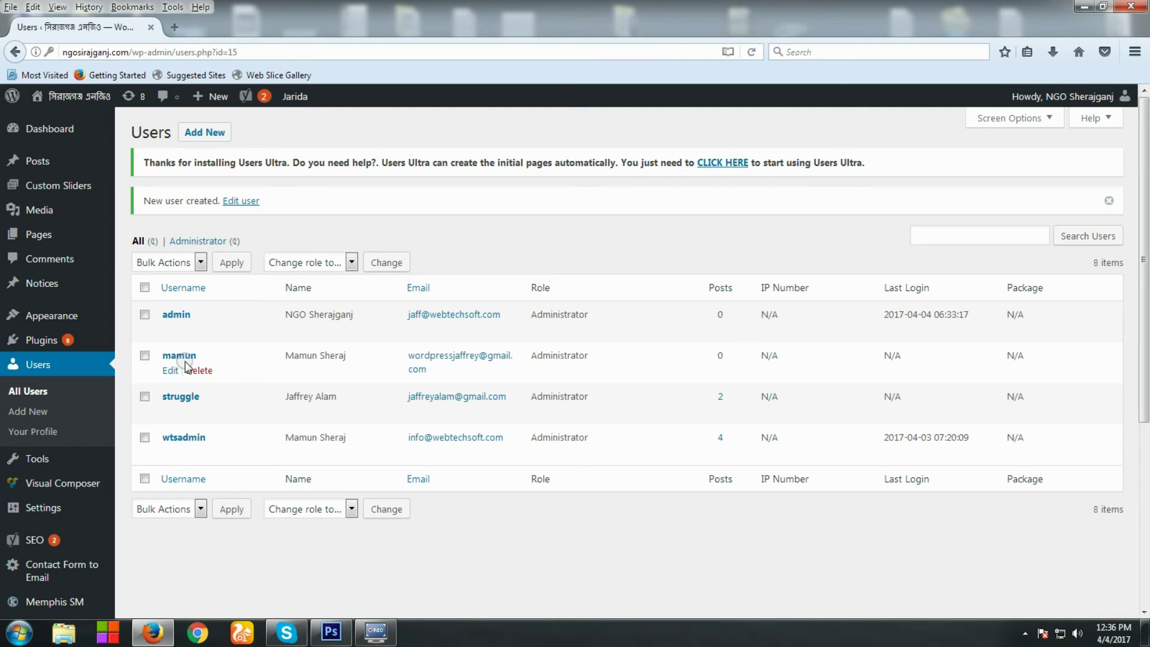
Log out of the admin account and sign back in as mamun with its password
mouse_move(1088, 99)
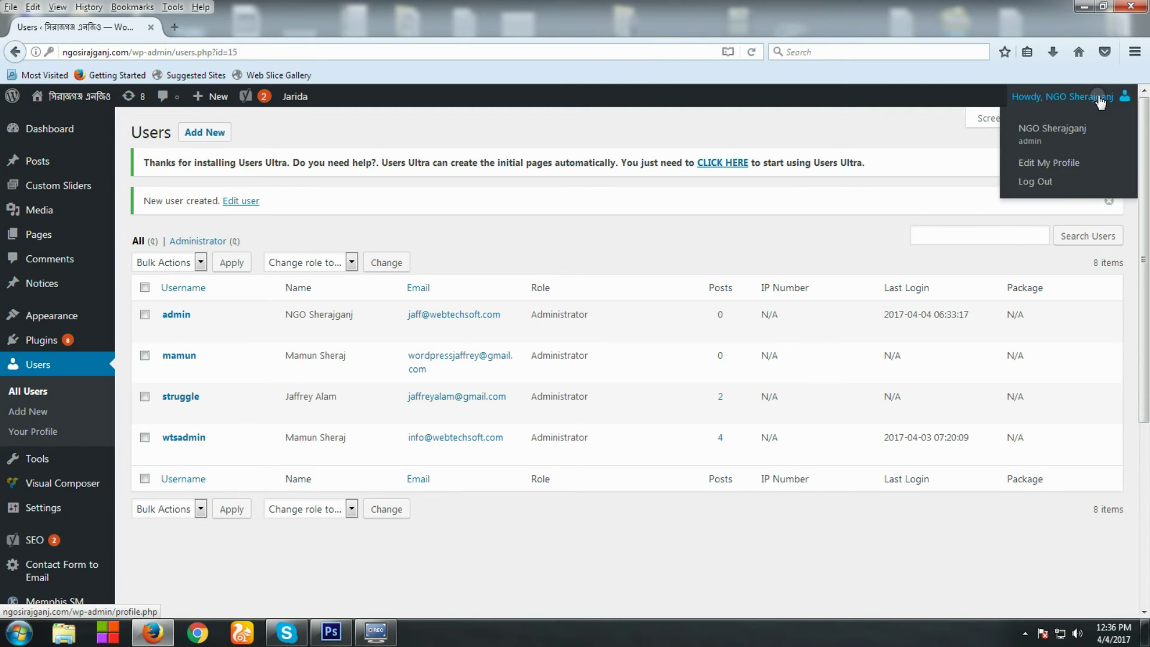
click(1041, 184)
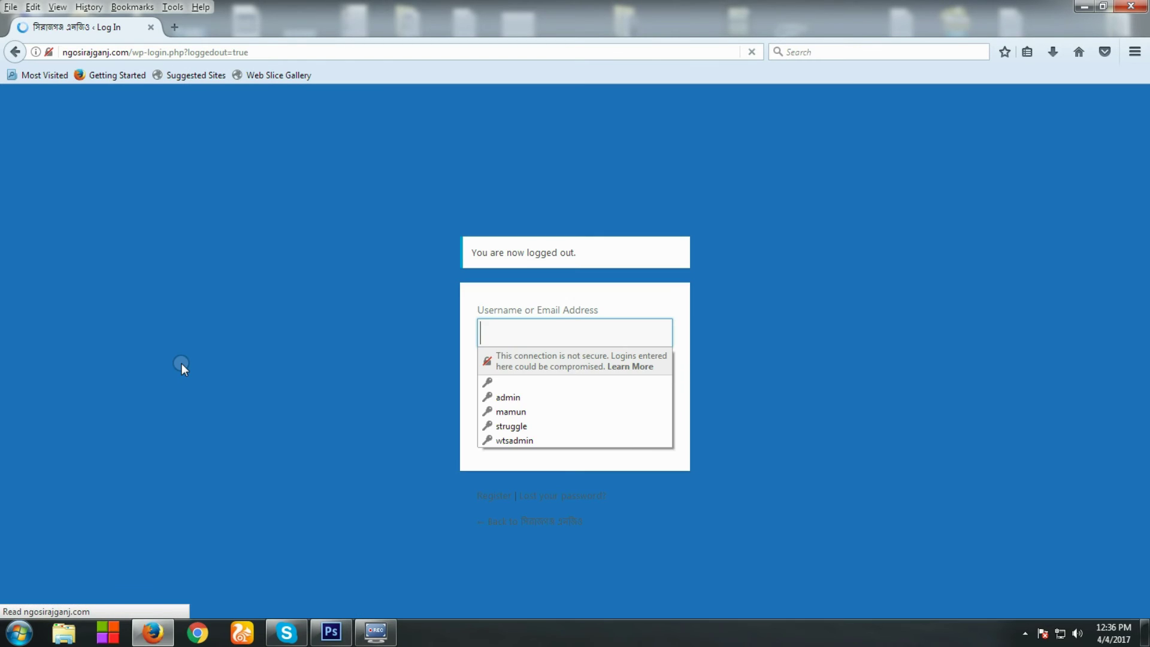
click(552, 328)
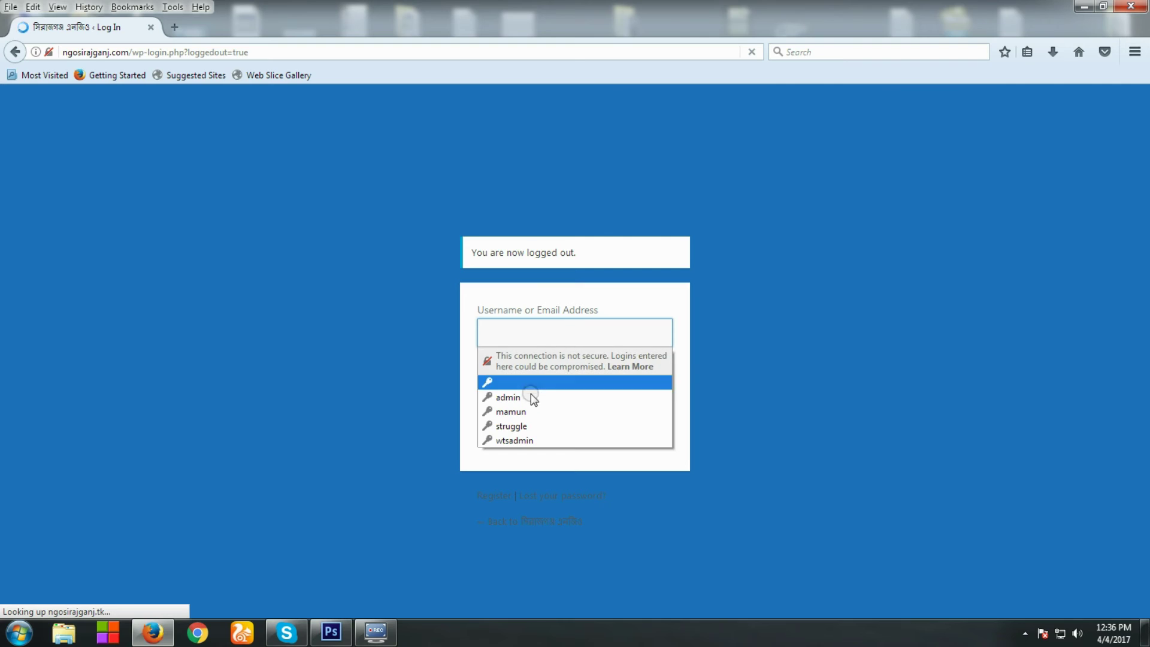
click(519, 409)
double_click(577, 388)
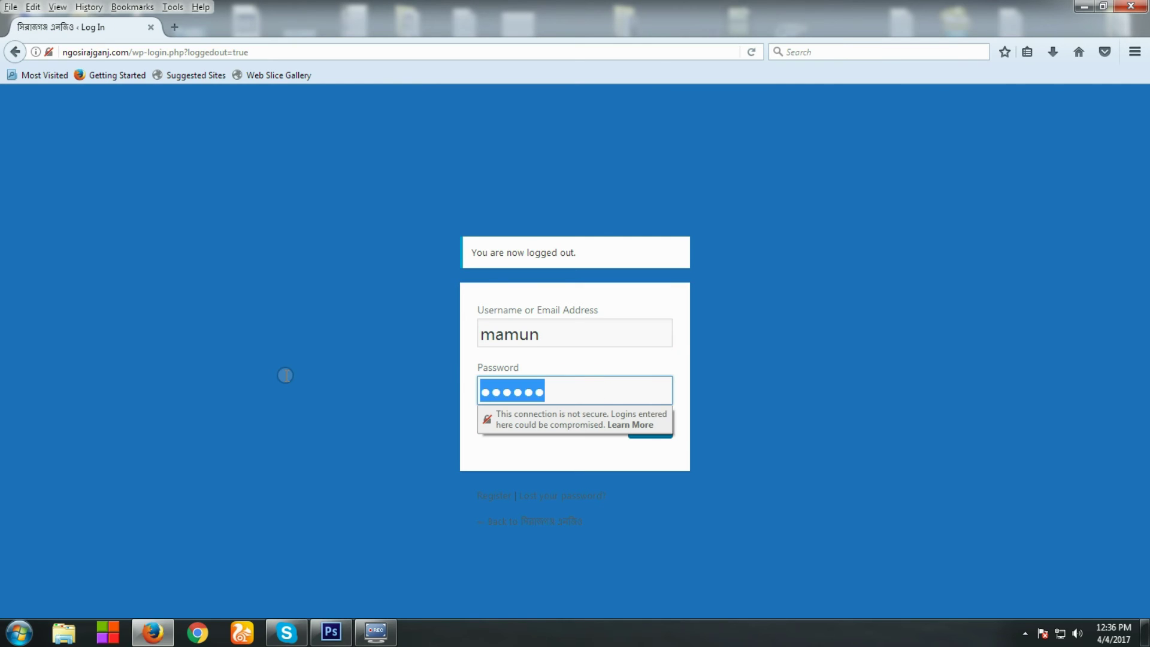
text(••)
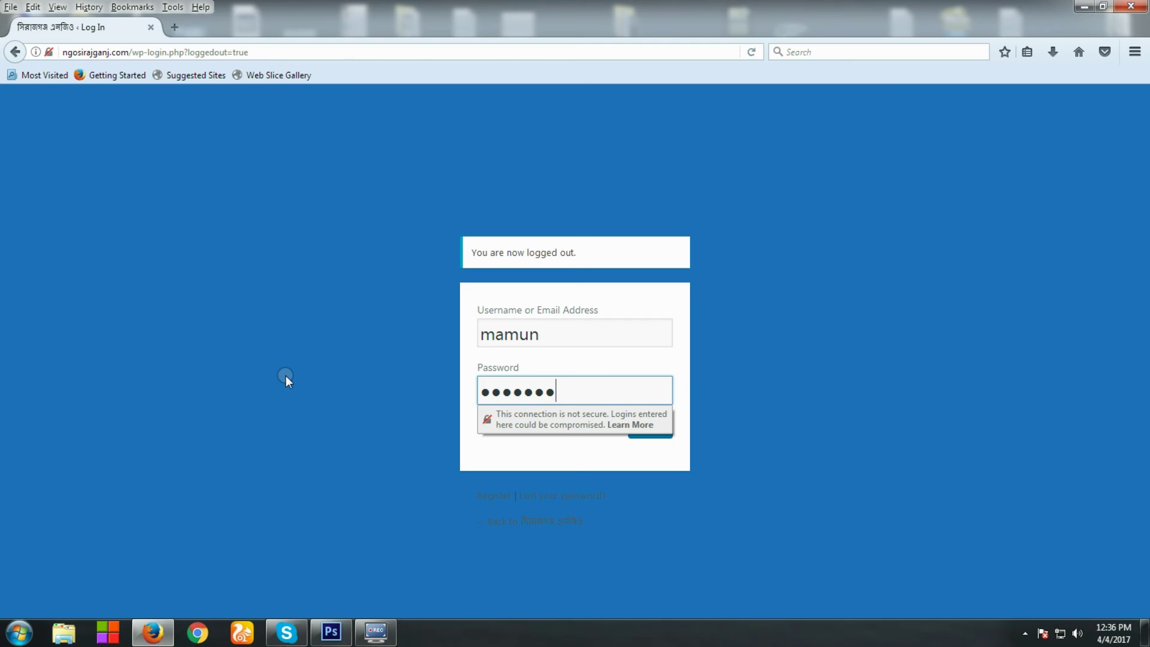
click(286, 376)
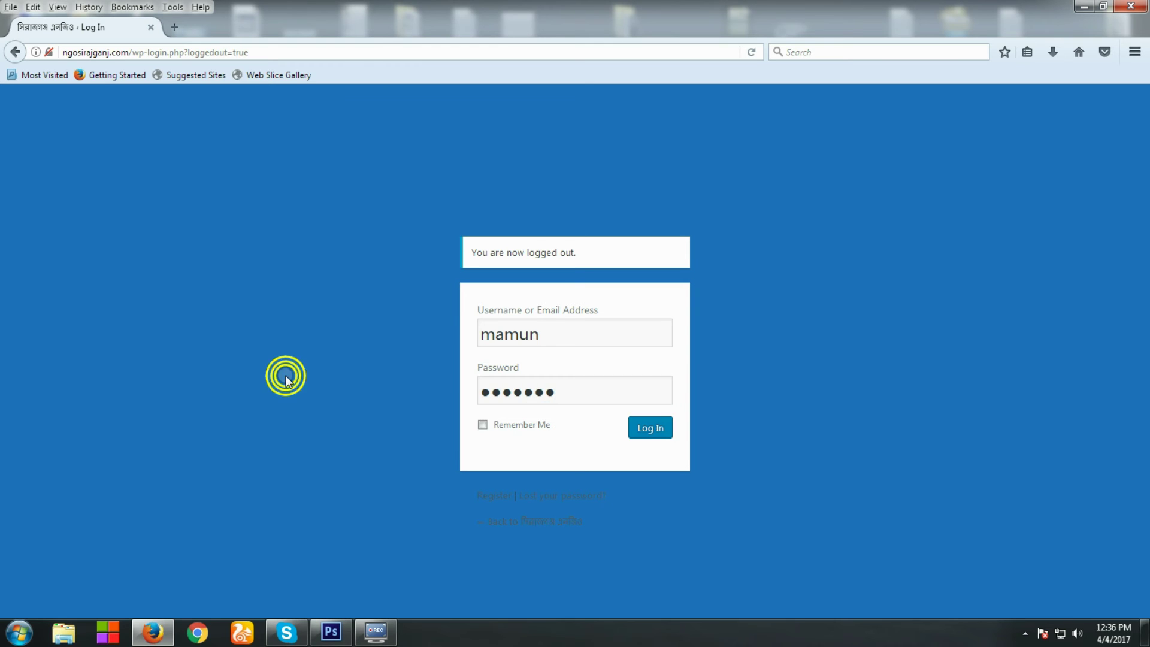
click(652, 432)
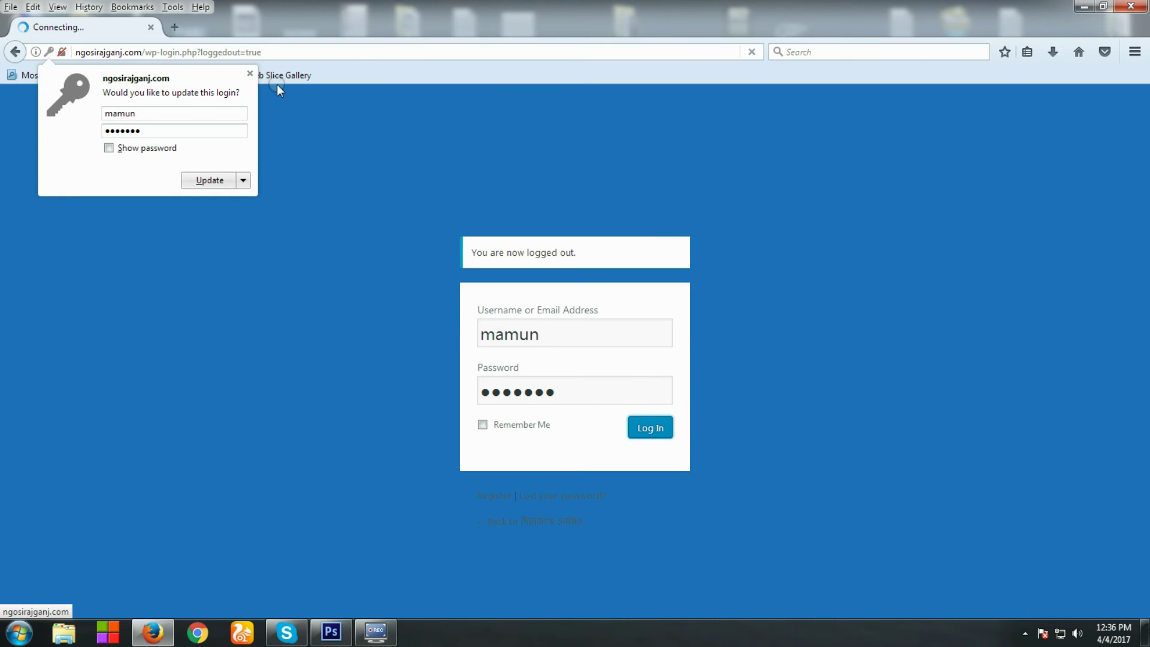
click(249, 73)
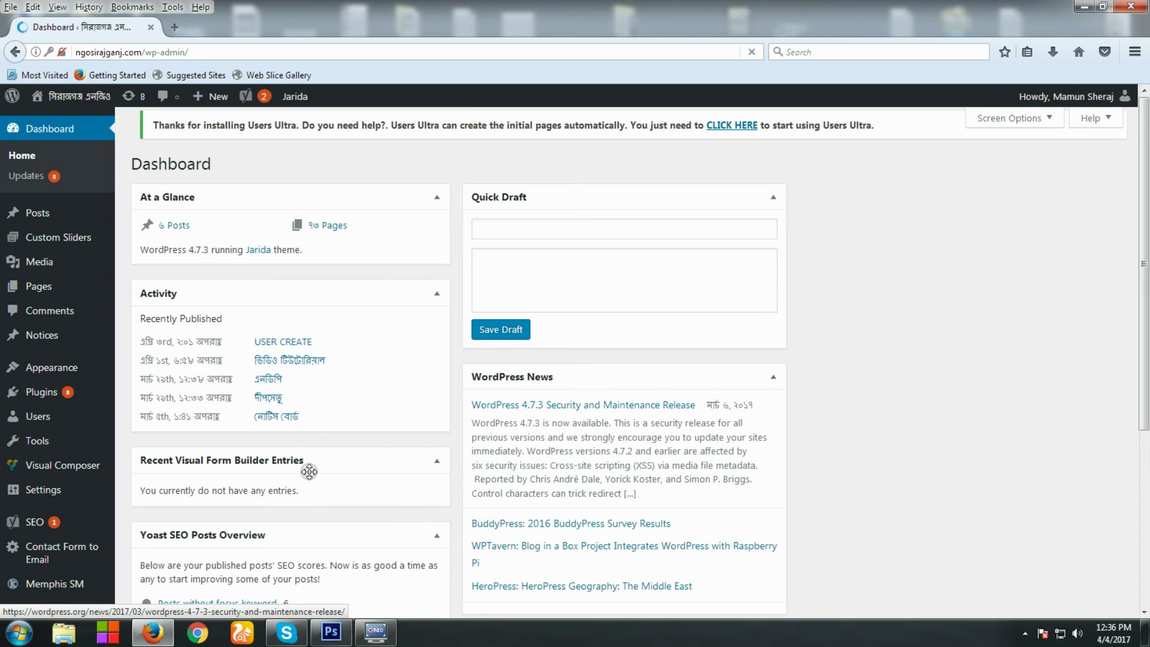
scroll(868, 462, down, 5)
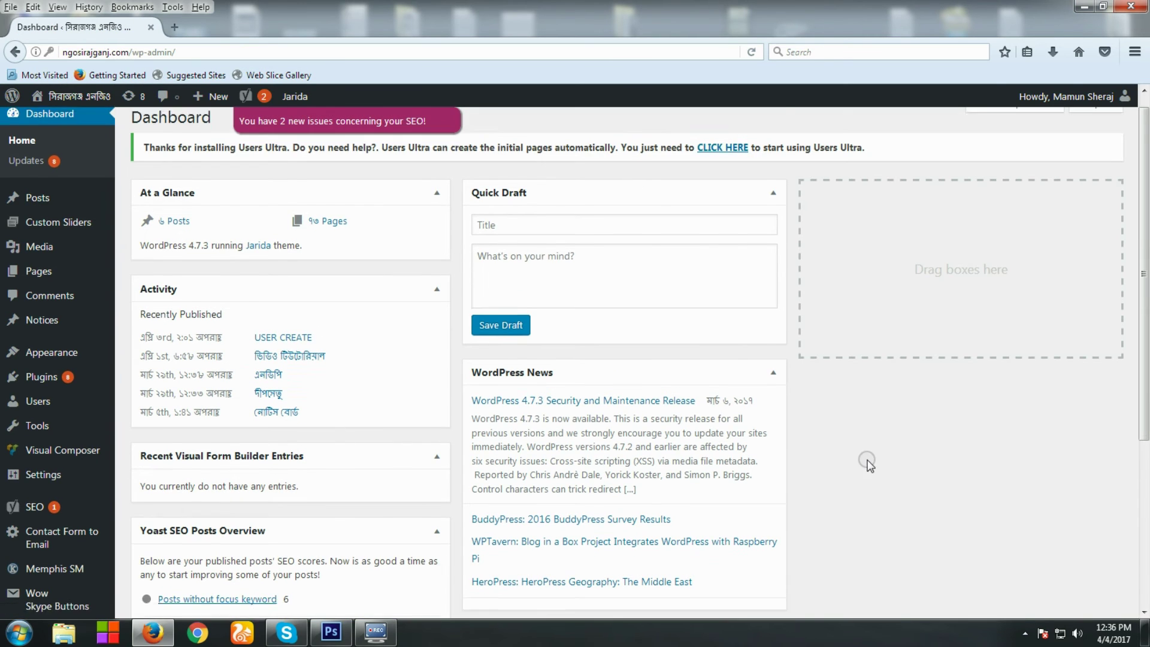
scroll(826, 469, up, 3)
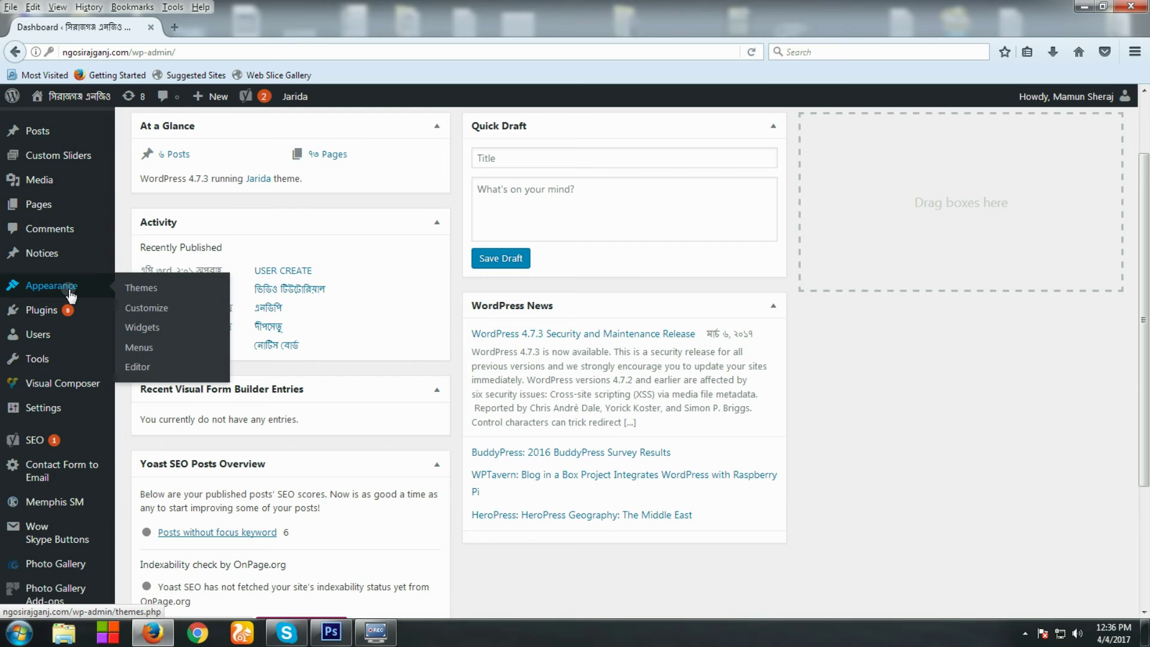
scroll(897, 506, down, 3)
scroll(897, 507, up, 5)
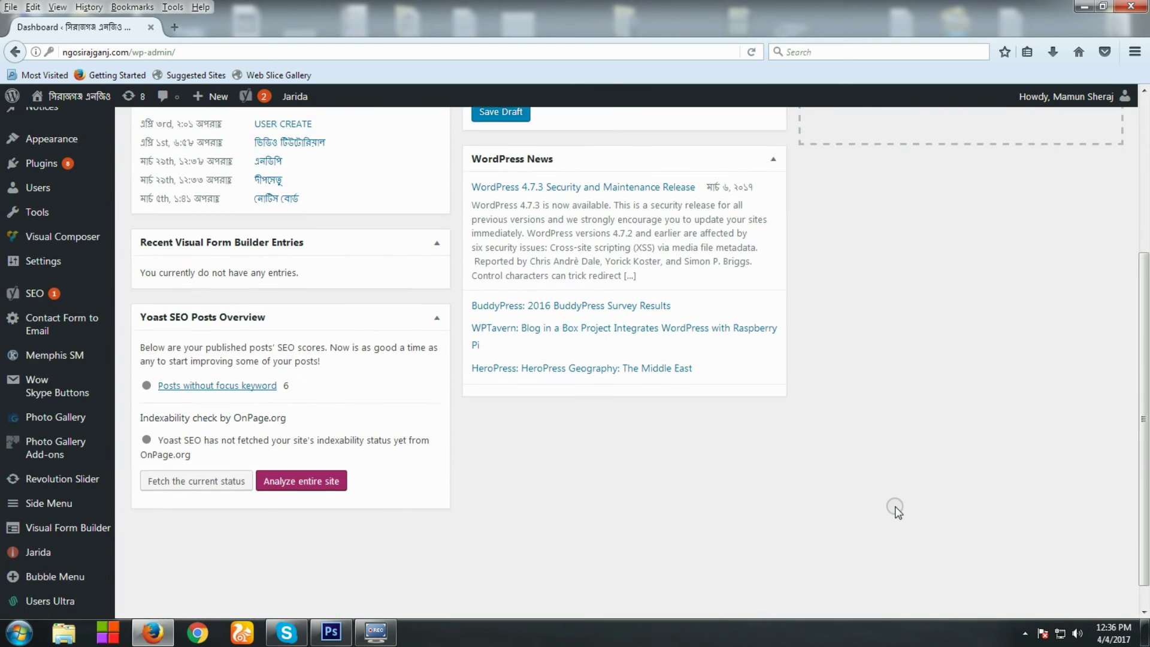
mouse_move(67, 105)
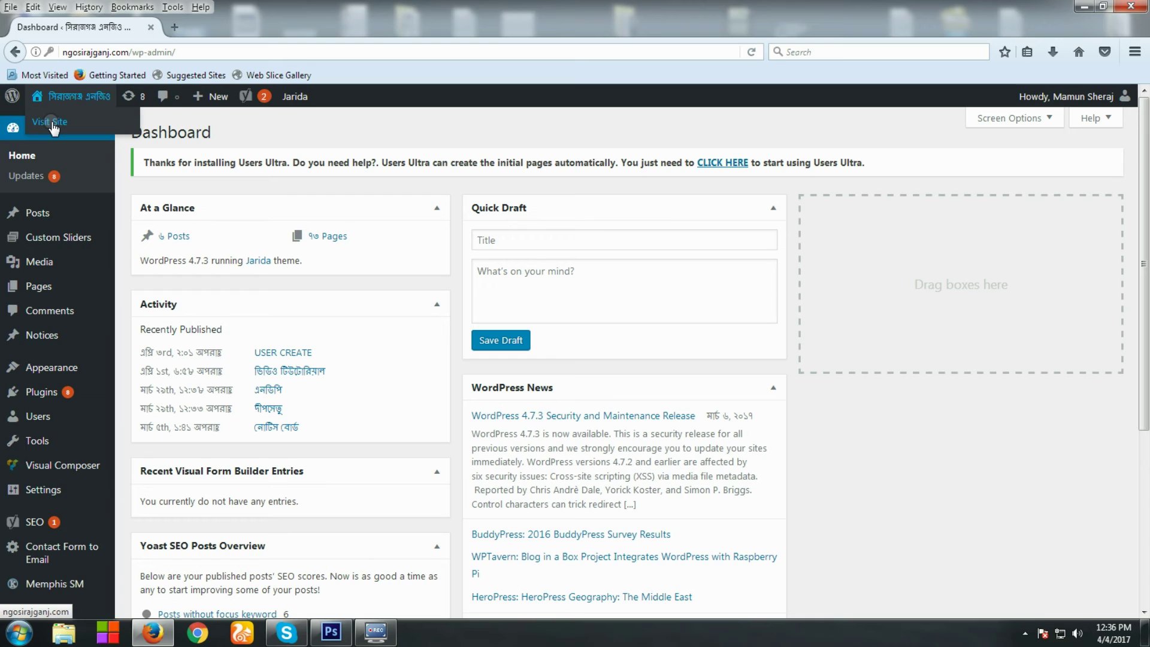
middle_click(52, 123)
click(198, 24)
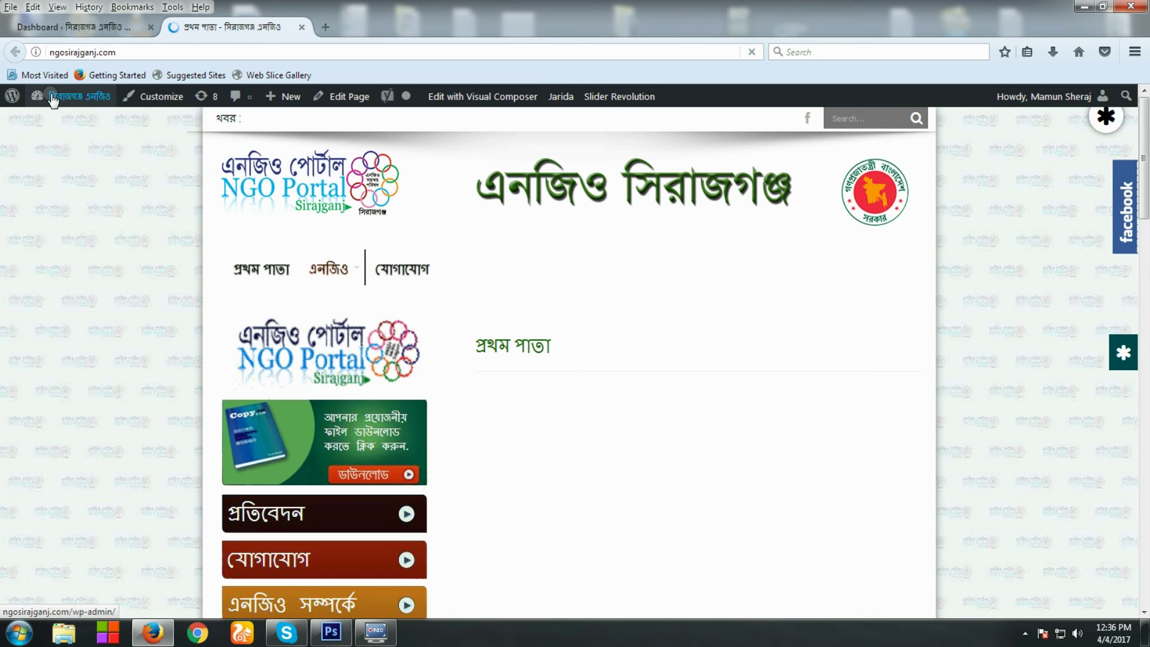
mouse_move(1046, 101)
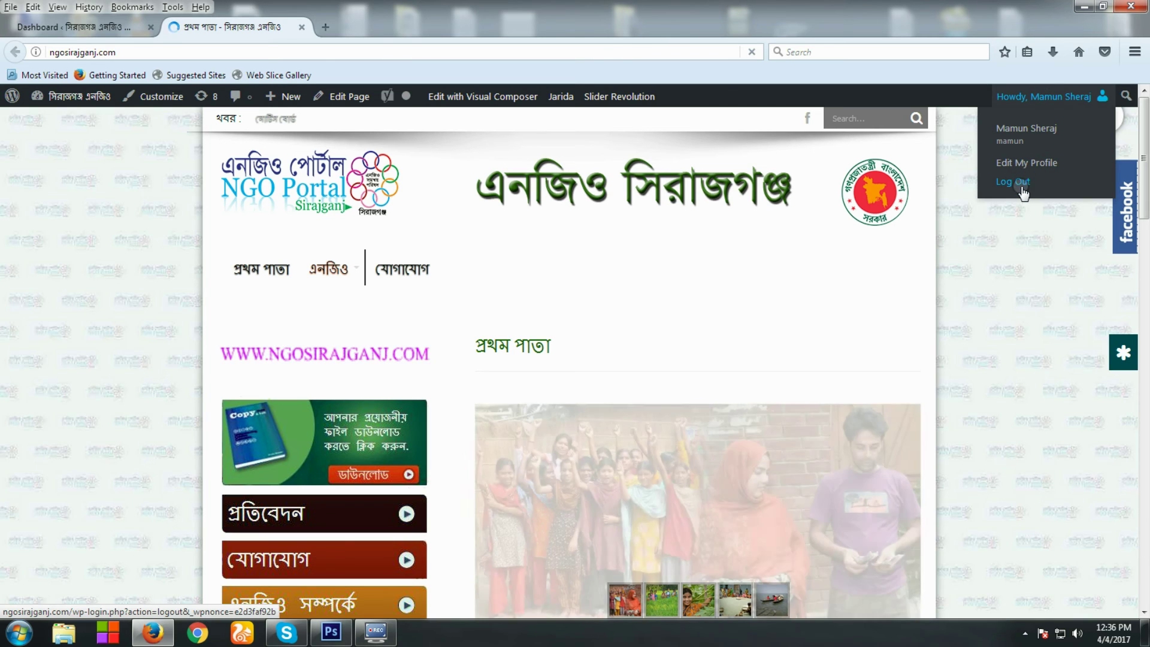
Log mamun out of WordPress from the Howdy account menu
click(70, 359)
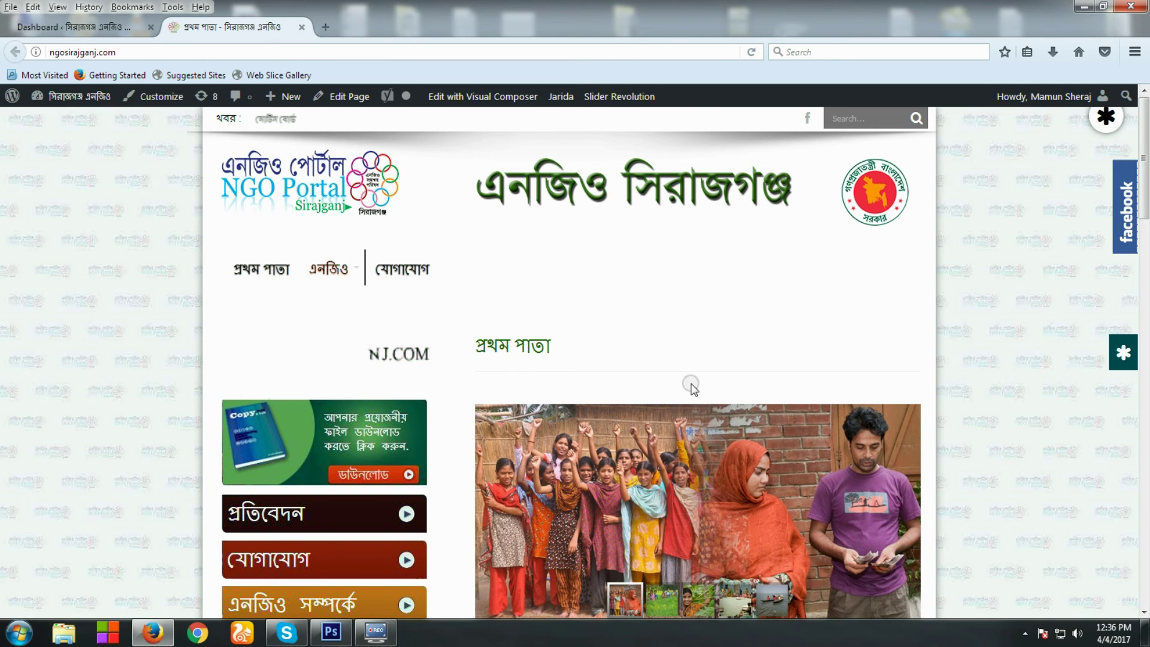
scroll(820, 426, down, 3)
scroll(933, 287, up, 1)
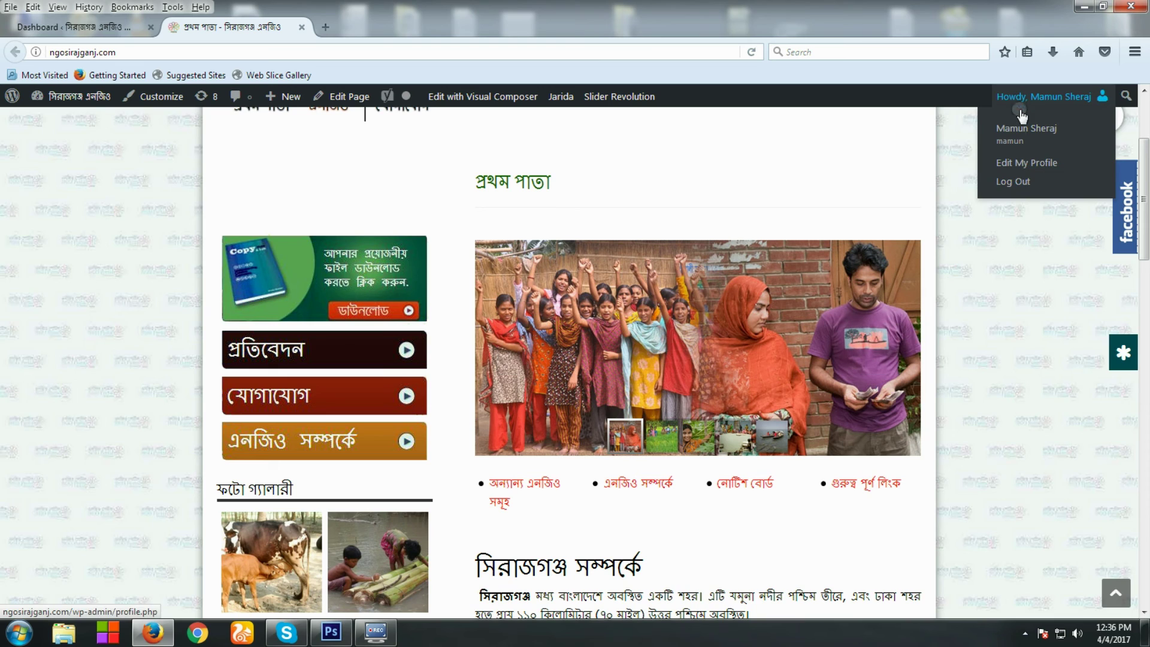
click(1017, 185)
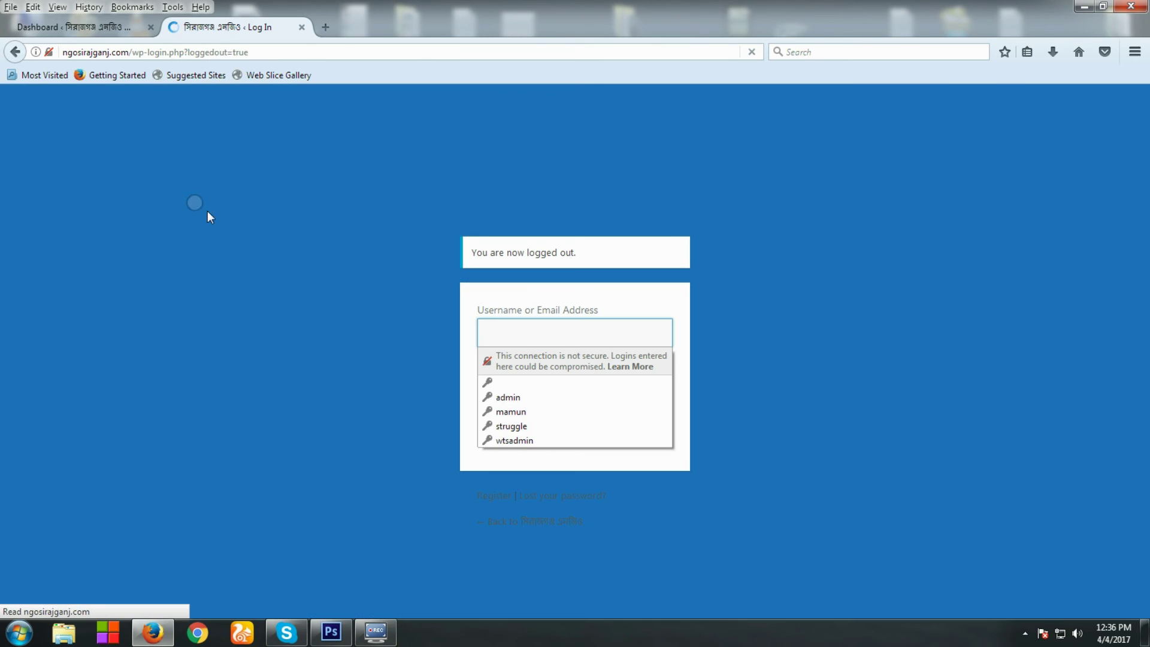
click(280, 397)
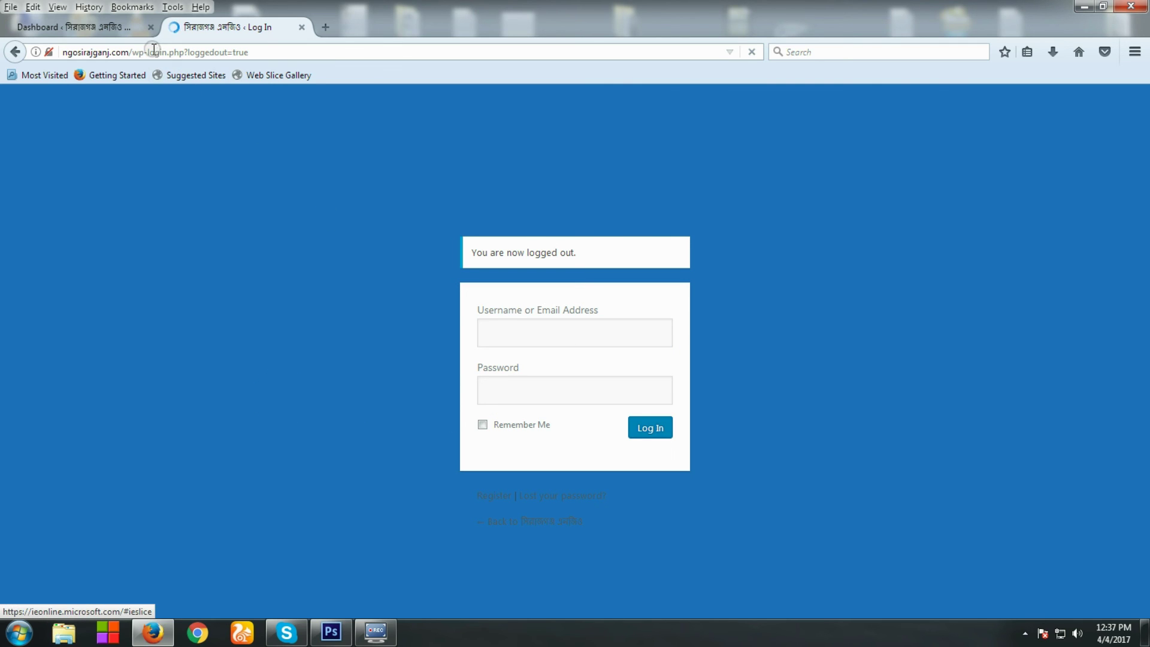
Remove 'wp-login.php?loggedout=true' from the address and browse the public home page to the footer NGO lists
drag(132, 52, 463, 82)
key(BackSpace)
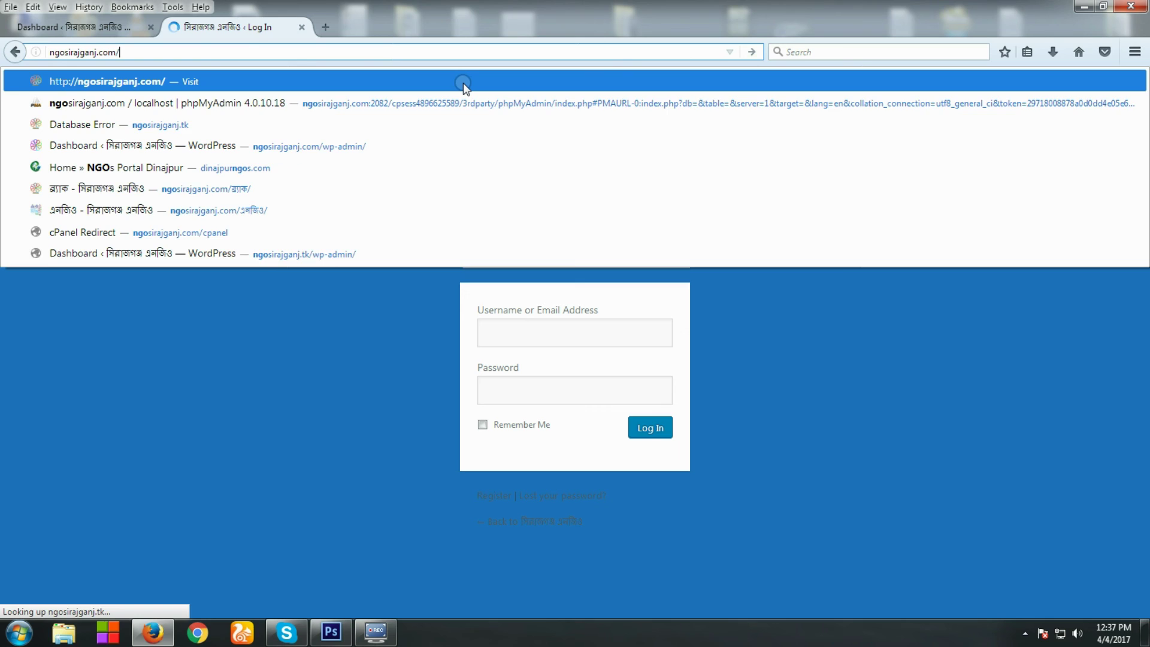
key(Return)
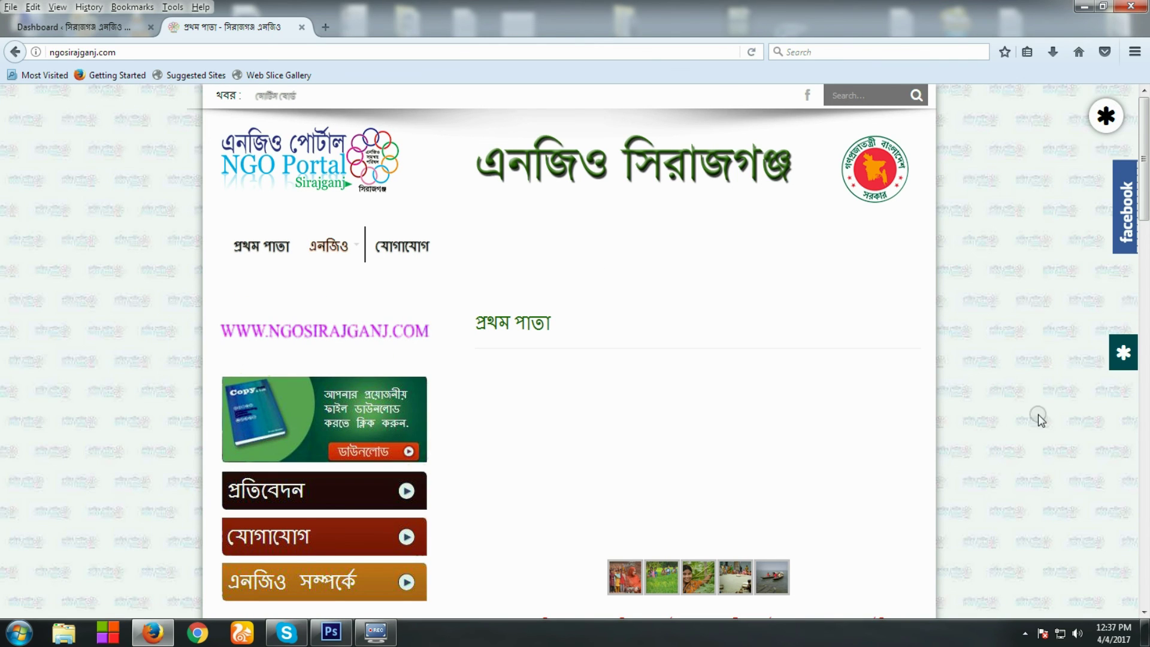
scroll(1027, 451, down, 5)
scroll(1027, 451, down, 10)
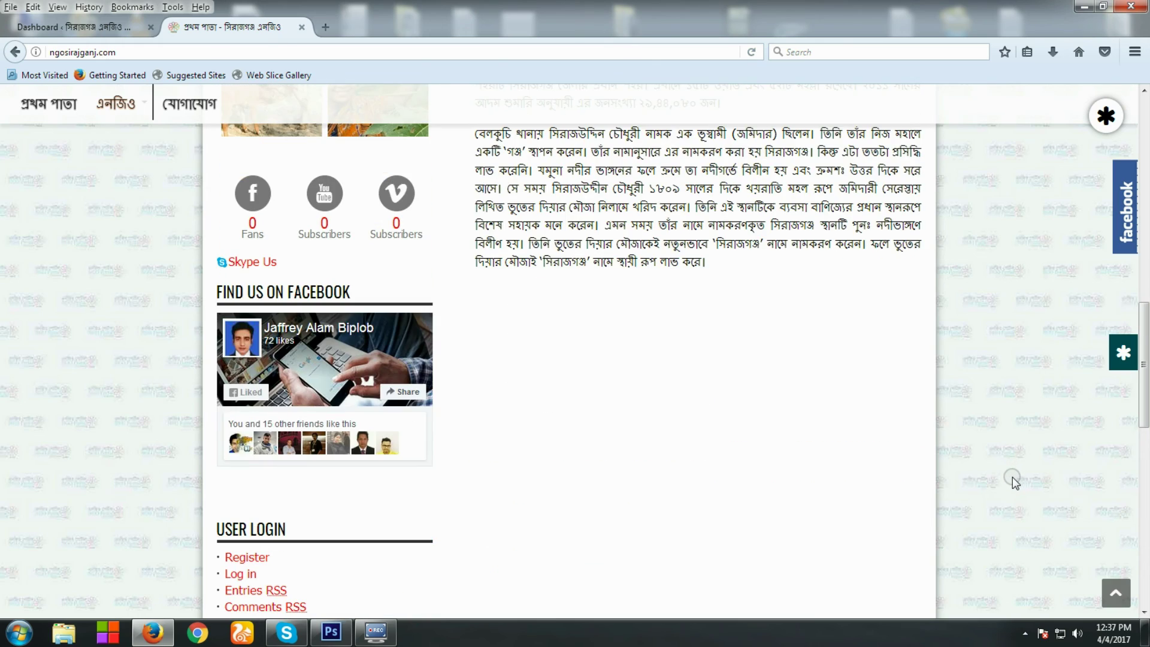
scroll(1012, 477, down, 5)
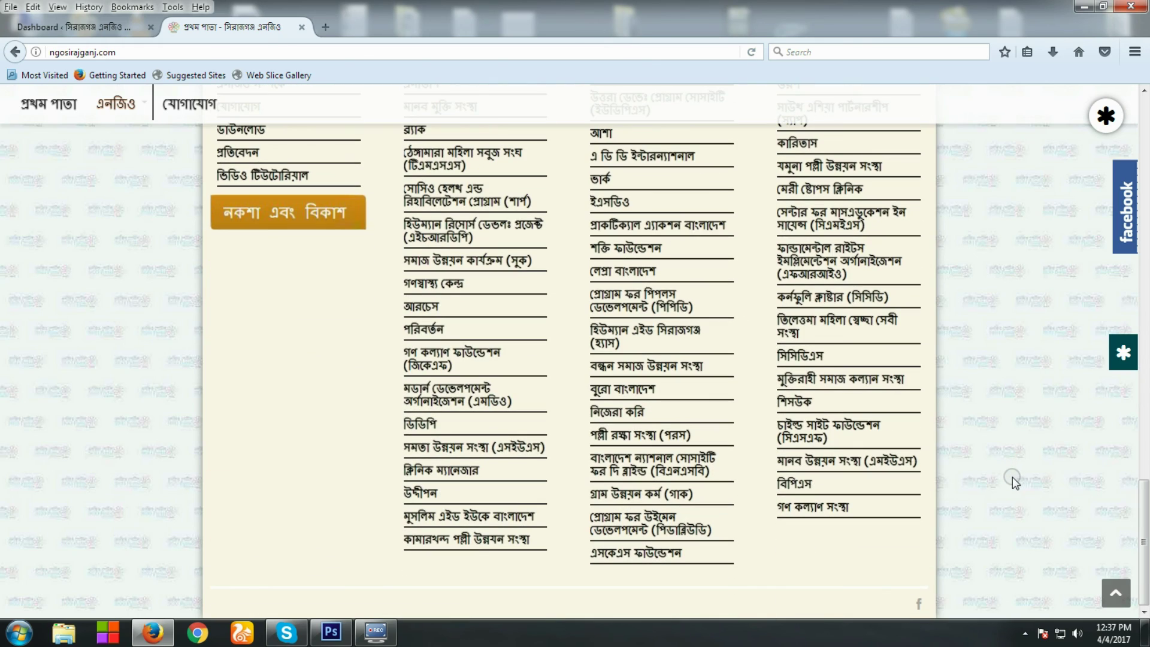
scroll(102, 311, up, 3)
scroll(103, 310, down, 2)
scroll(102, 311, up, 2)
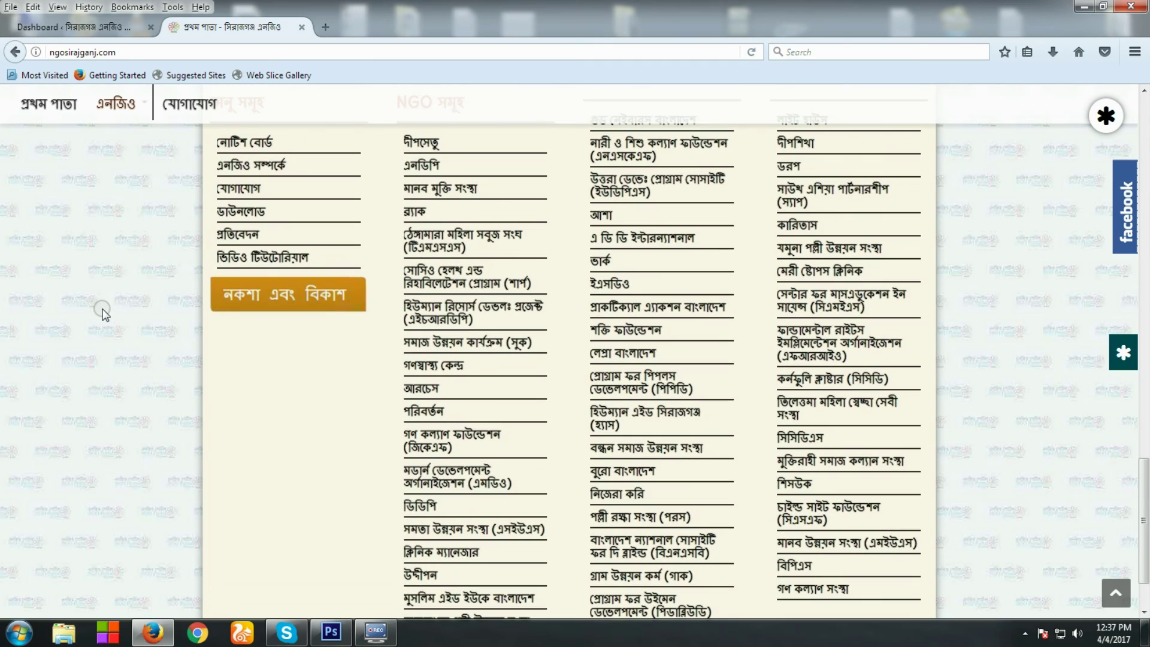